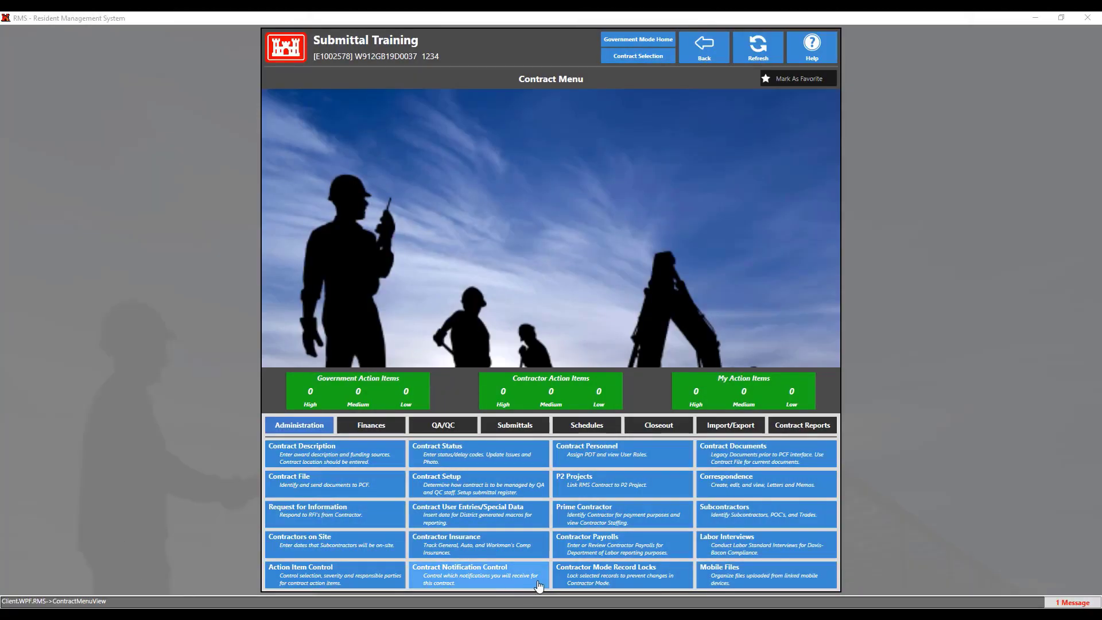
Show the Submittals tab in the Contract Menu.
left_click(525, 427)
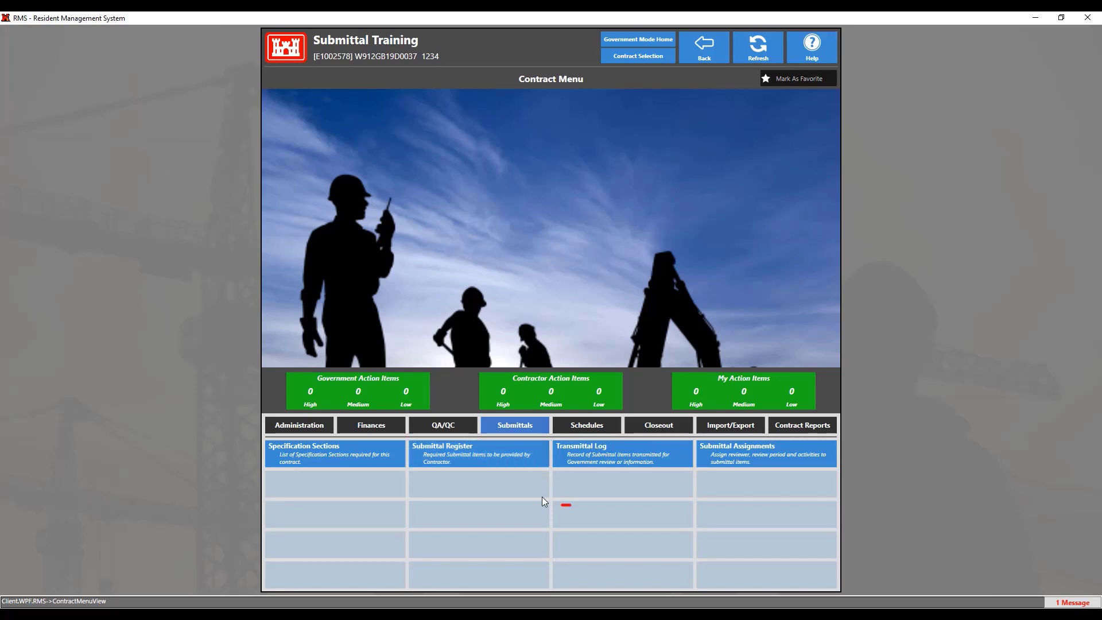
left_click(516, 466)
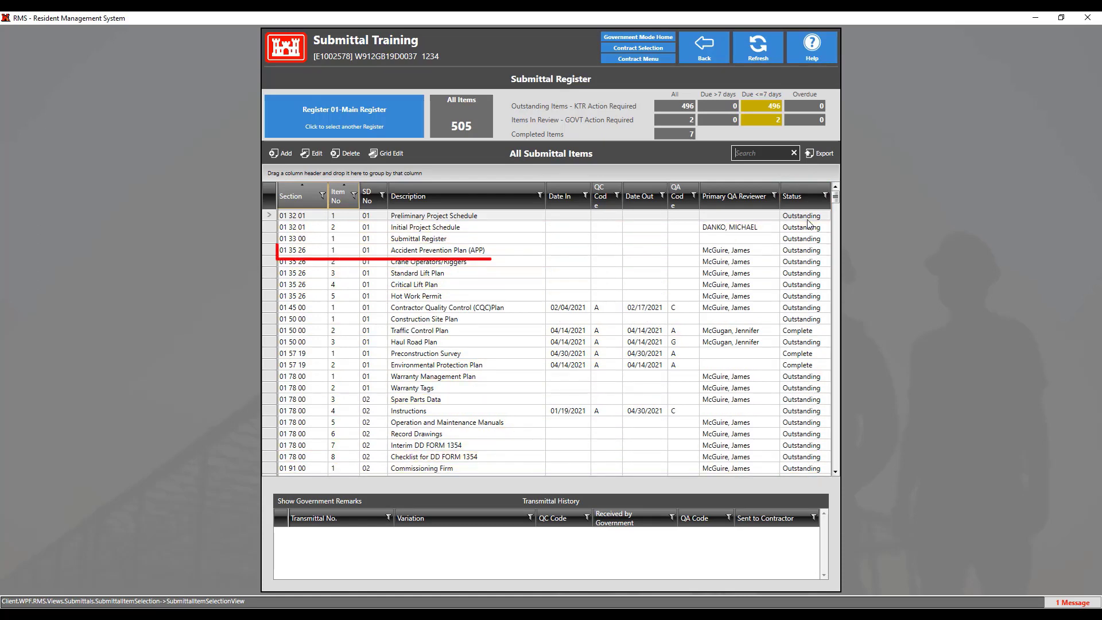
left_click(804, 250)
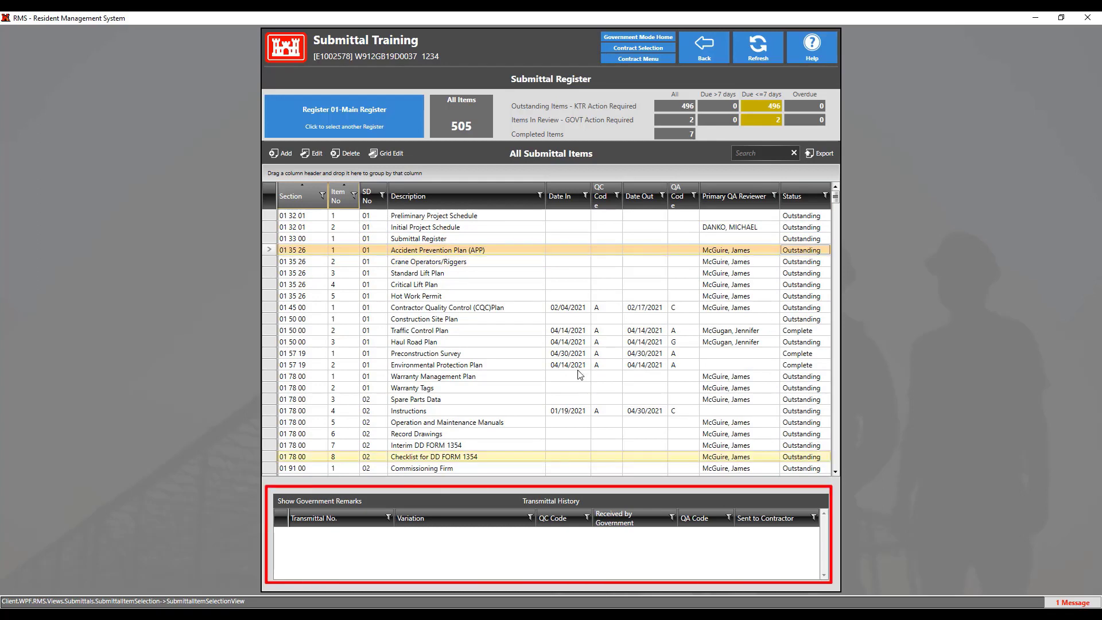
left_click(483, 308)
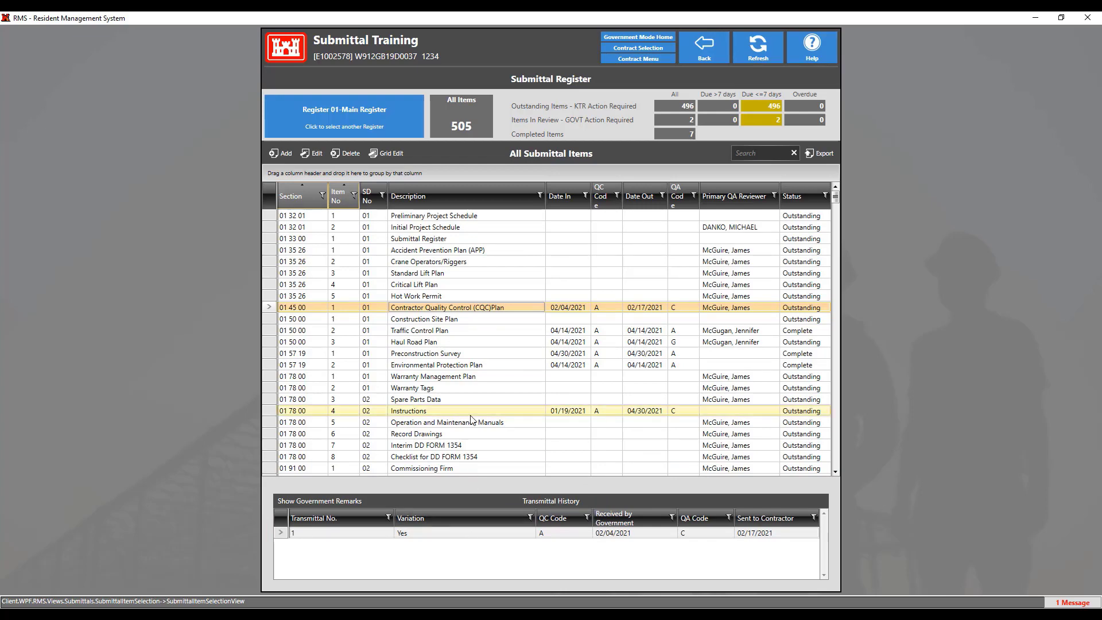
left_click(706, 52)
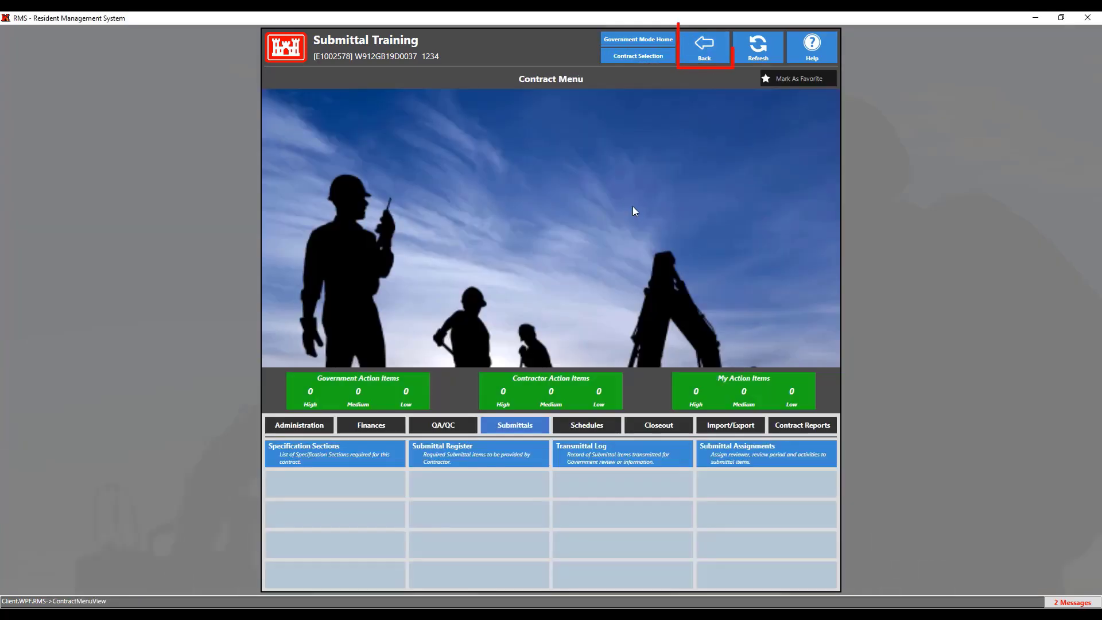
In the Transmittal Log, enter 5/14/2021 as the Government received date for pending transmittals.
left_click(610, 459)
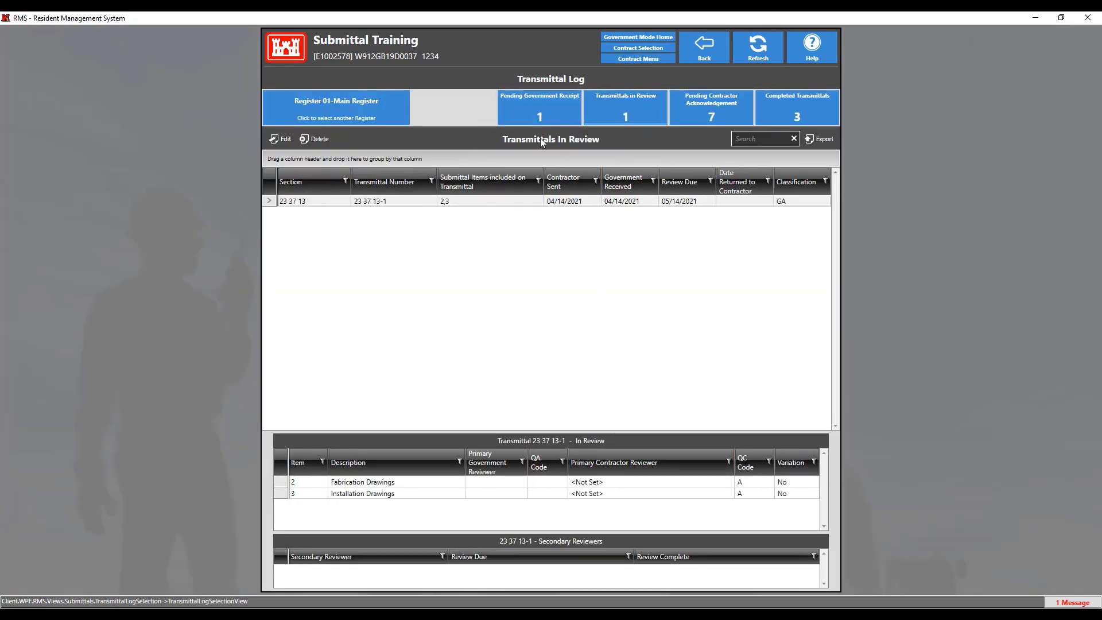
left_click(546, 105)
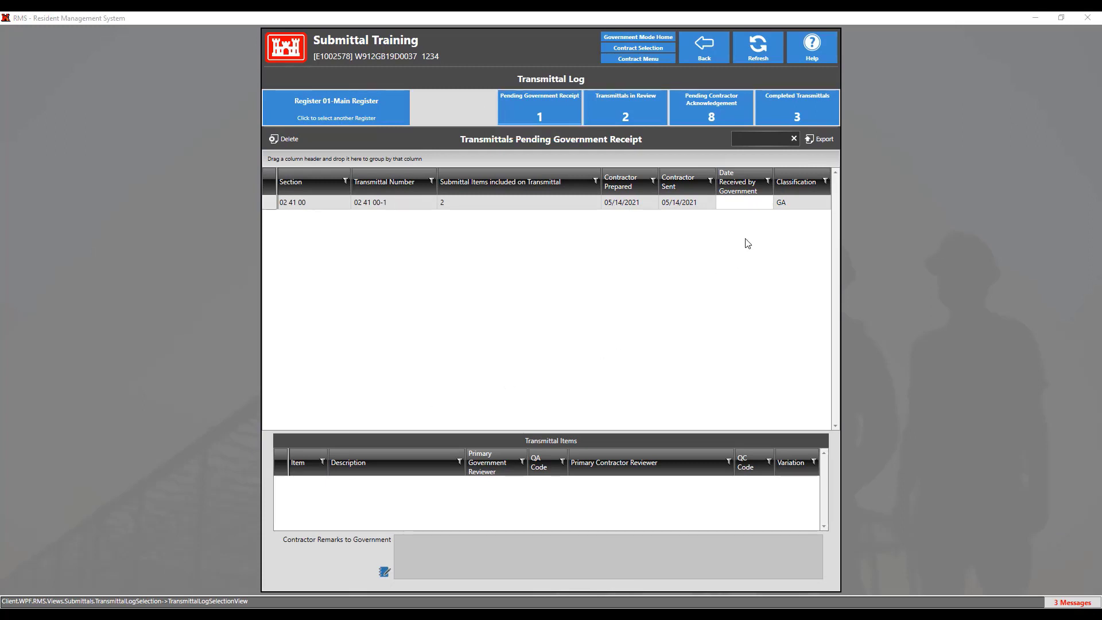
left_click(746, 203)
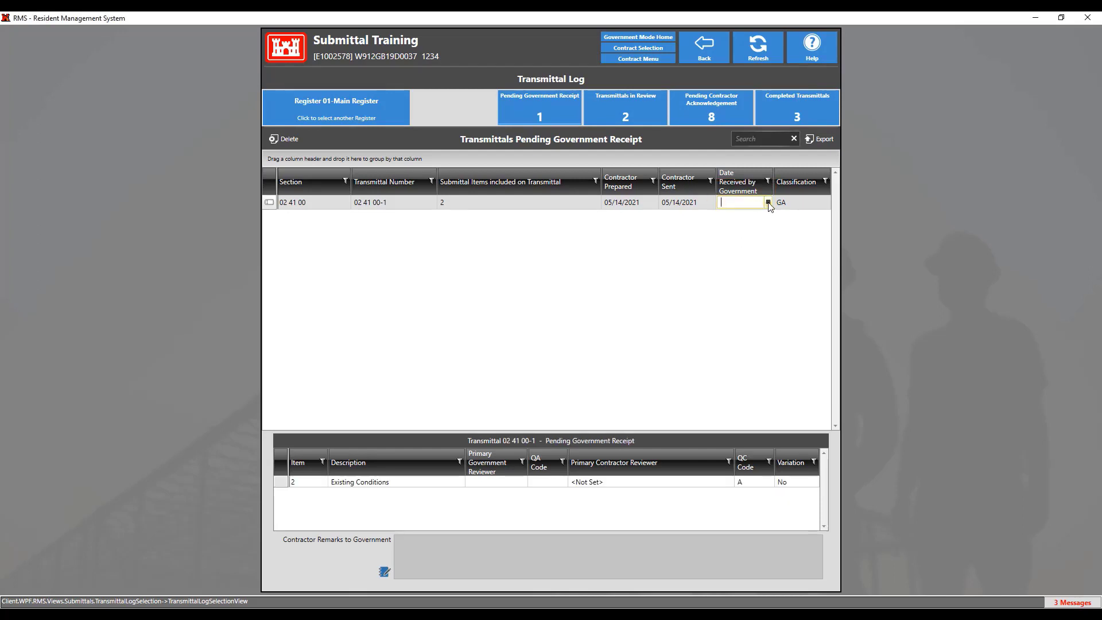
left_click(768, 203)
left_click(827, 270)
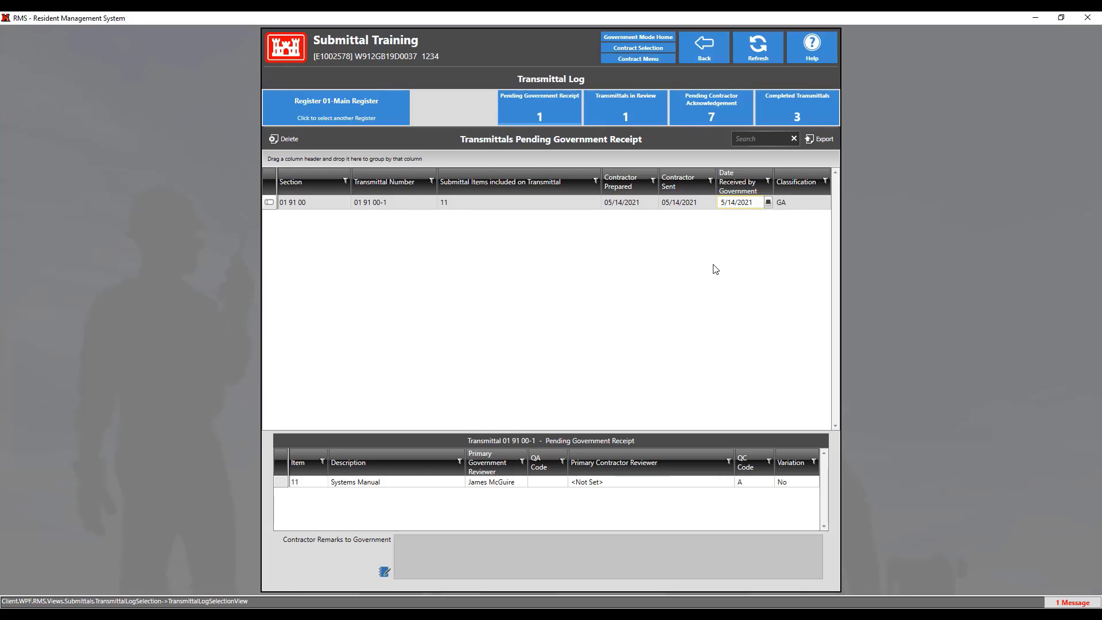
key("Return")
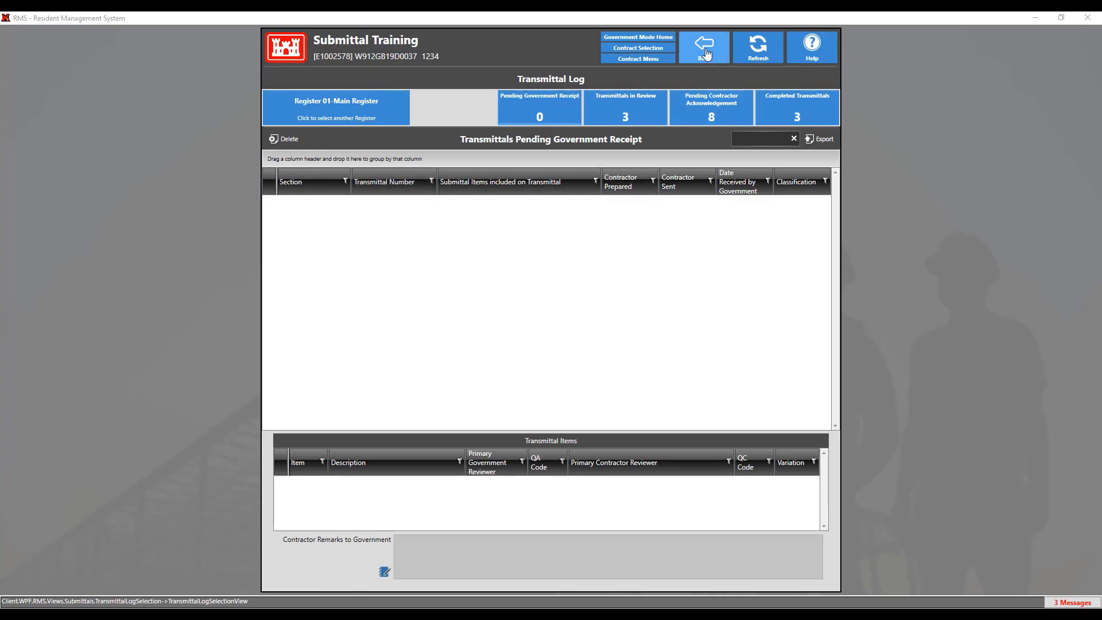
Open transmittal 23 37 13-1 from Transmittals in Review and check its Government and Contractor remarks fields.
left_click(640, 110)
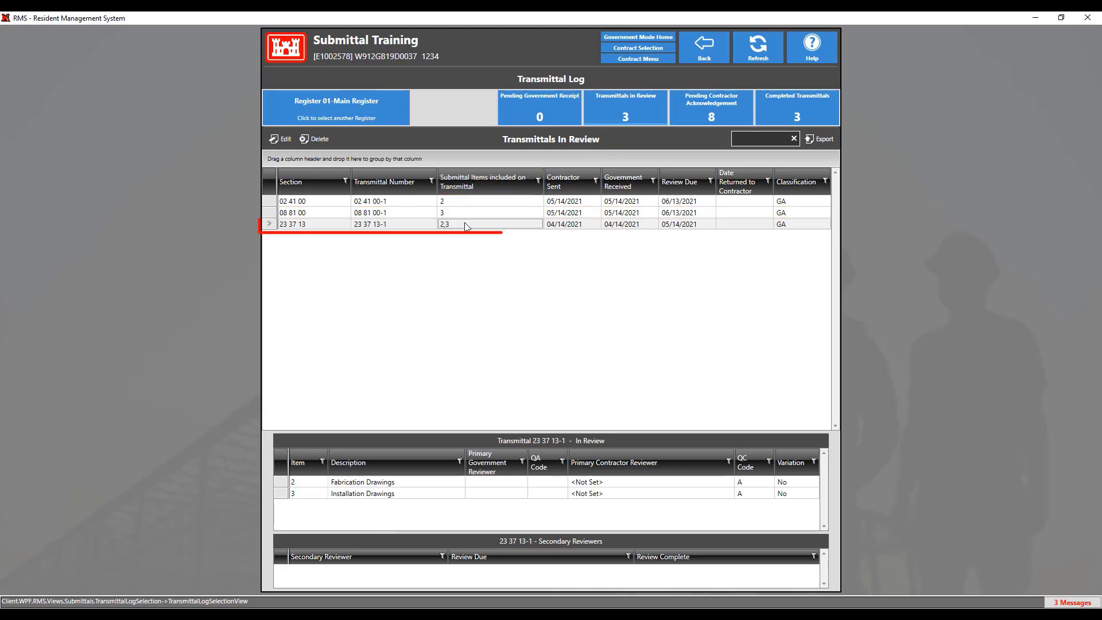
double_click(464, 223)
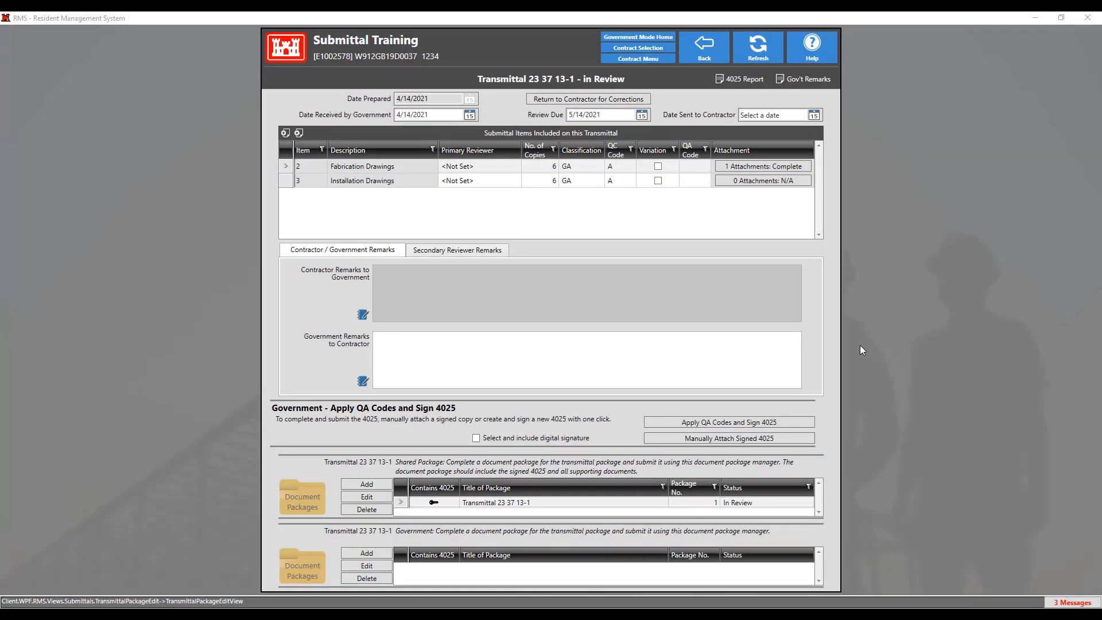
mouse_move(458, 277)
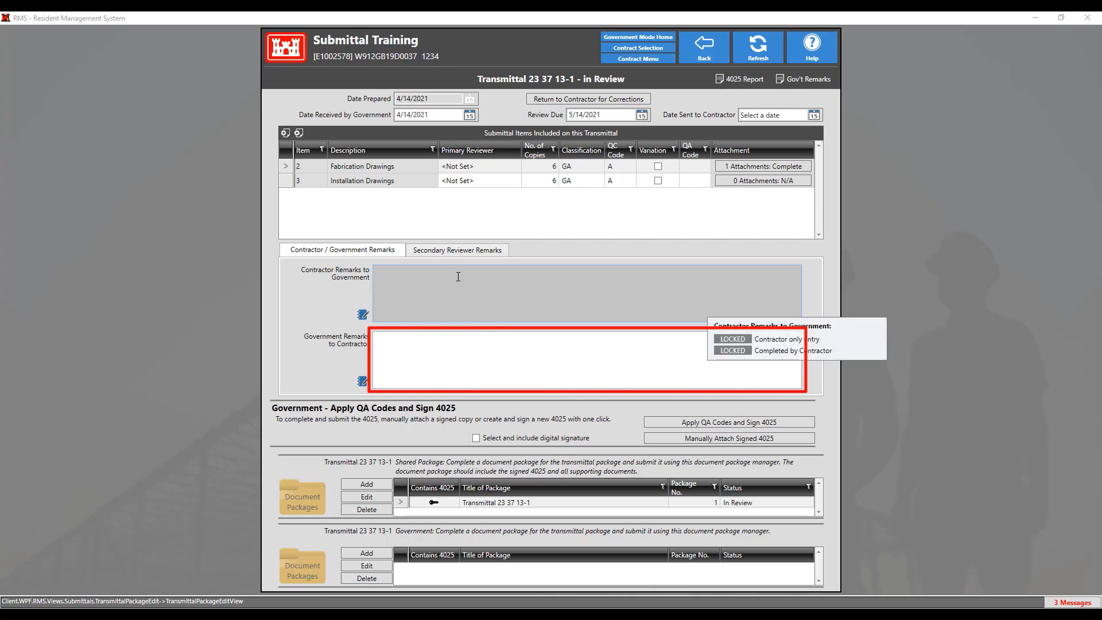
left_click(402, 347)
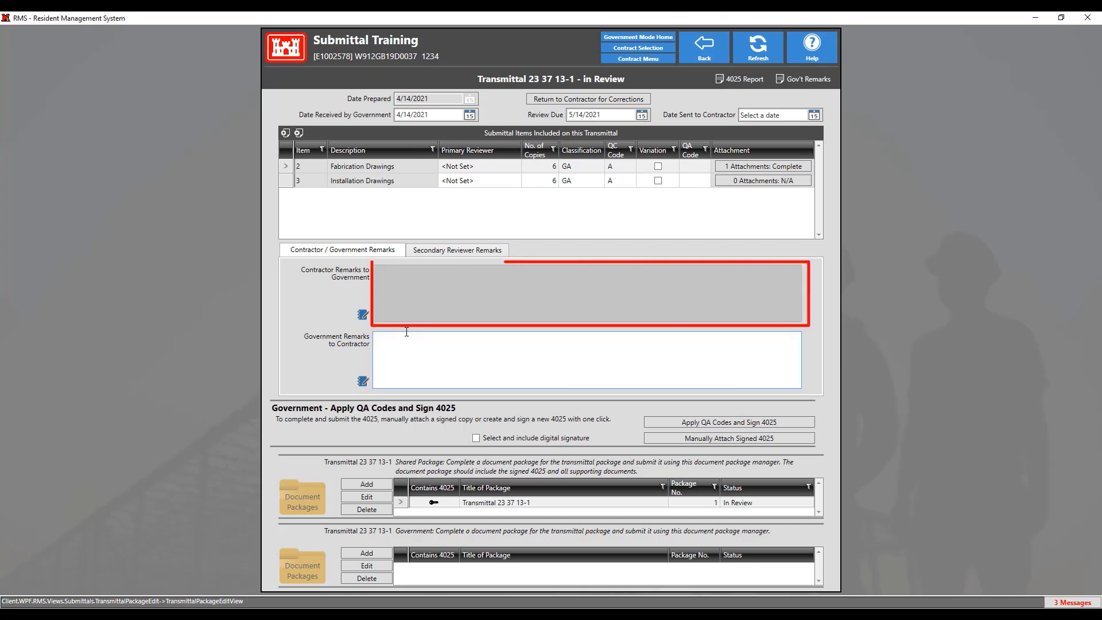
left_click(420, 282)
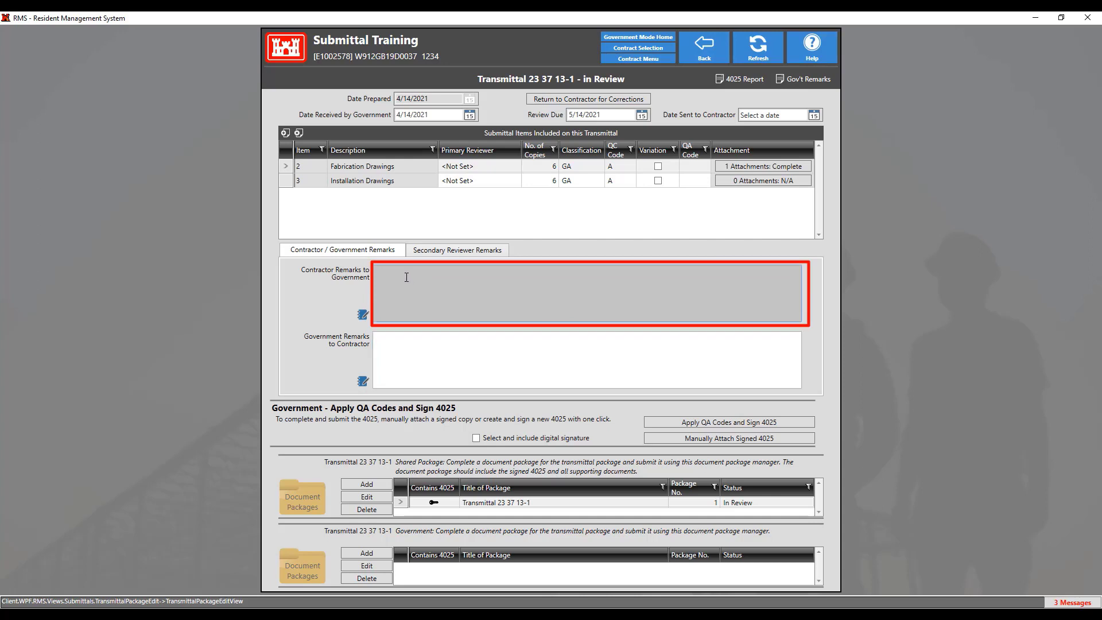
Search the staff list by the reviewer's name and add them as secondary reviewer.
left_click(444, 252)
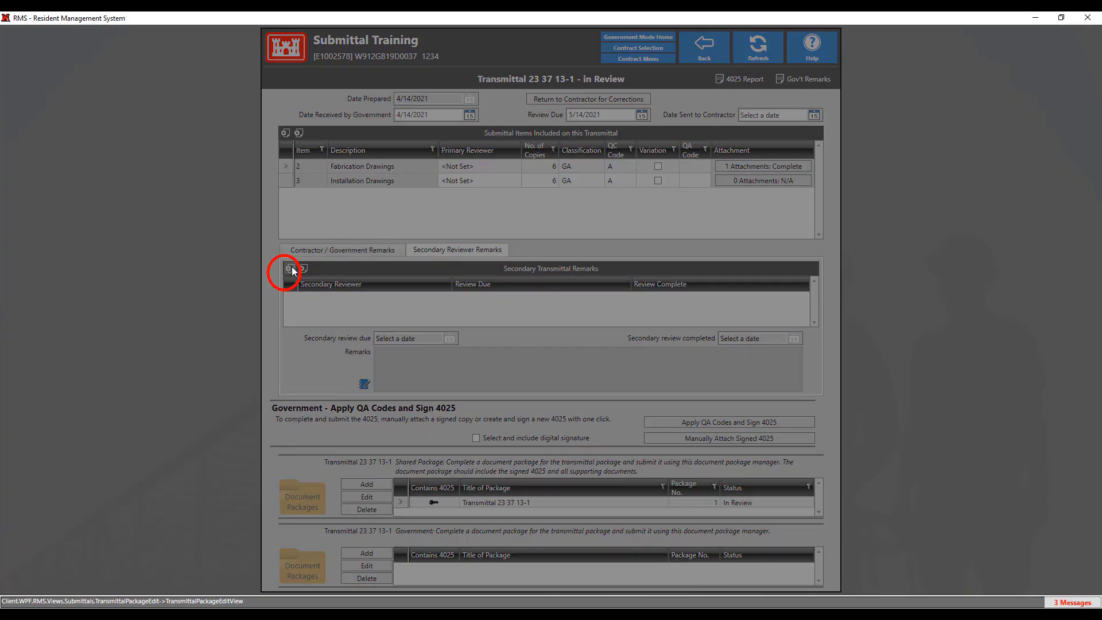
left_click(290, 268)
left_click(706, 103)
type("mcgug")
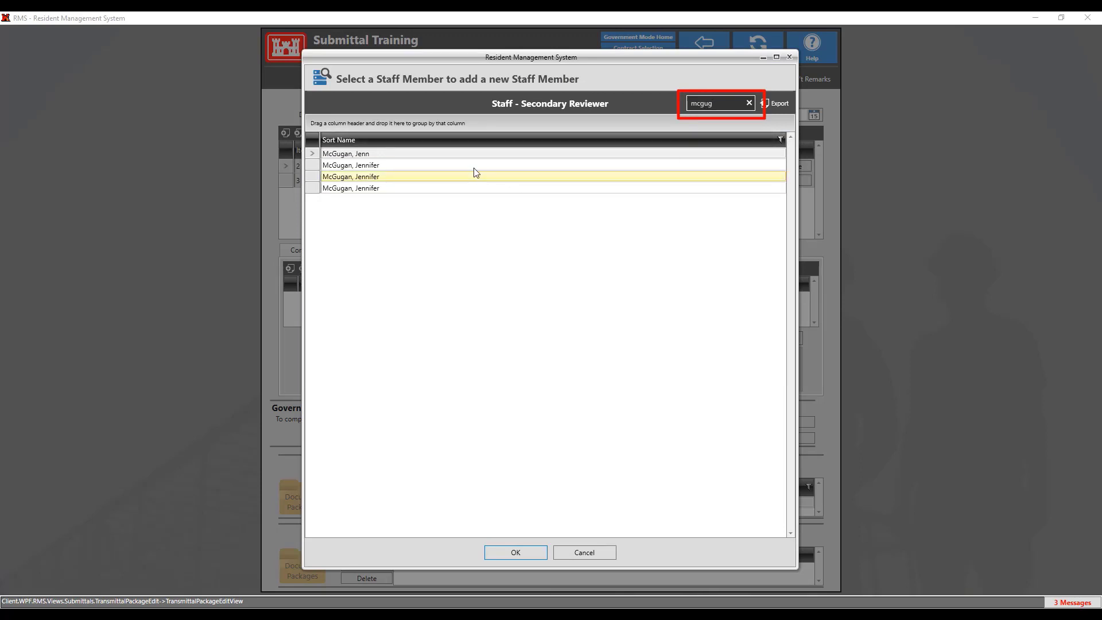
left_click(443, 166)
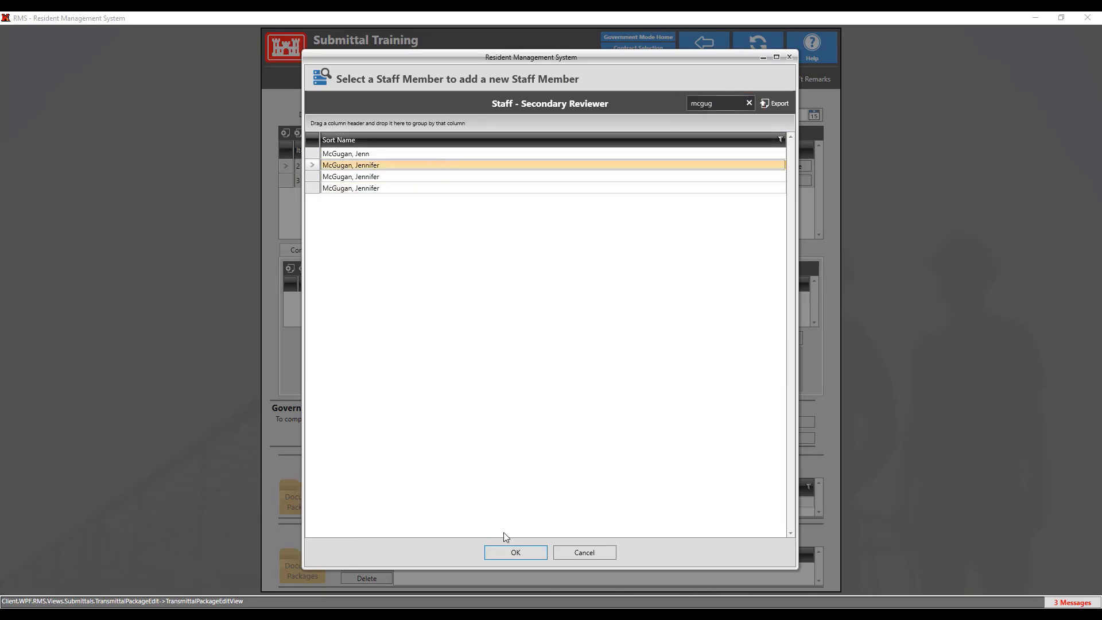
left_click(534, 554)
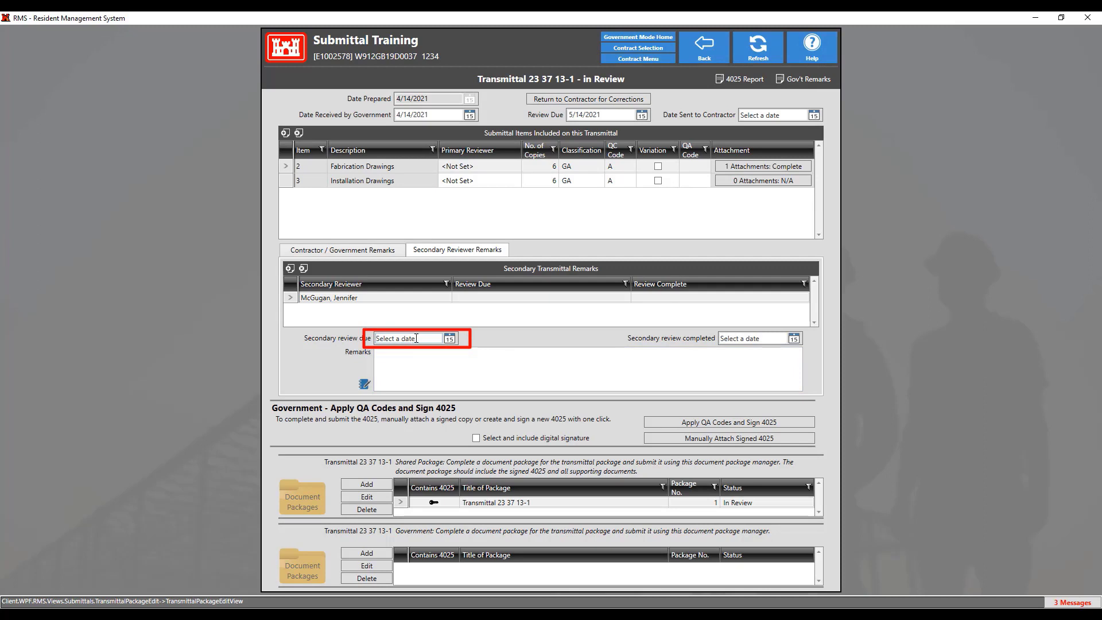
Set both the Secondary review due and Secondary review completed dates to 5/14/2021.
left_click(450, 339)
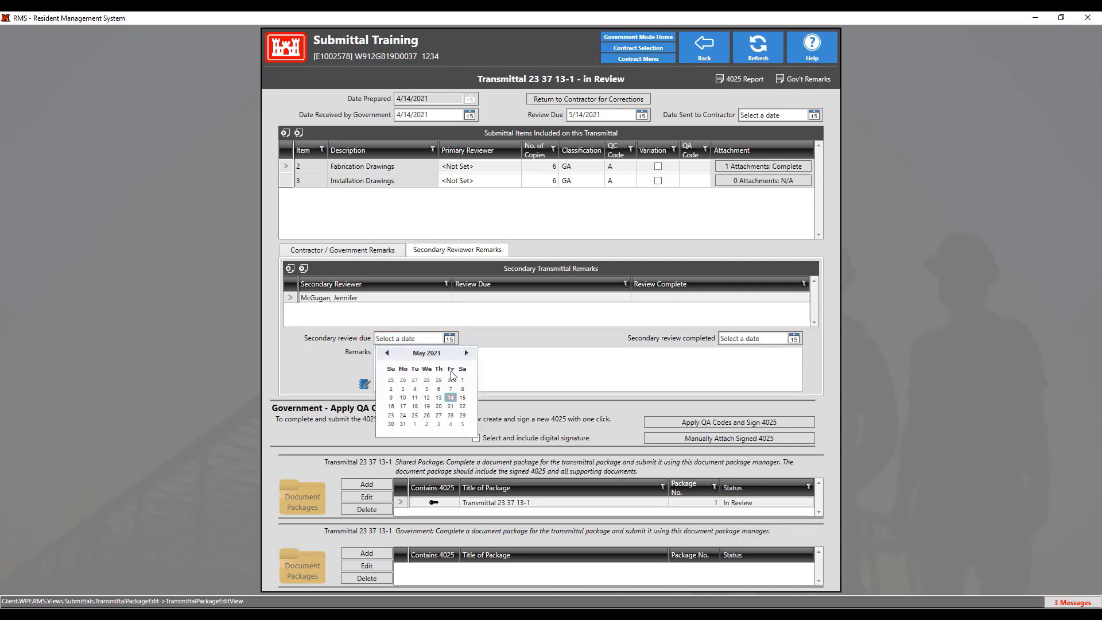
left_click(451, 395)
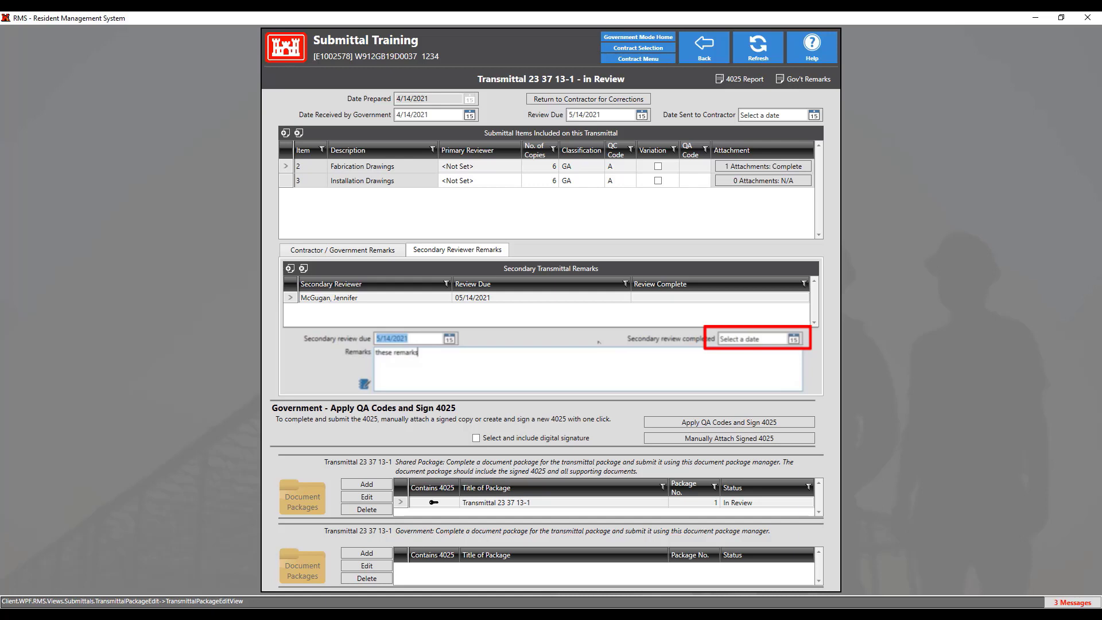
left_click(795, 339)
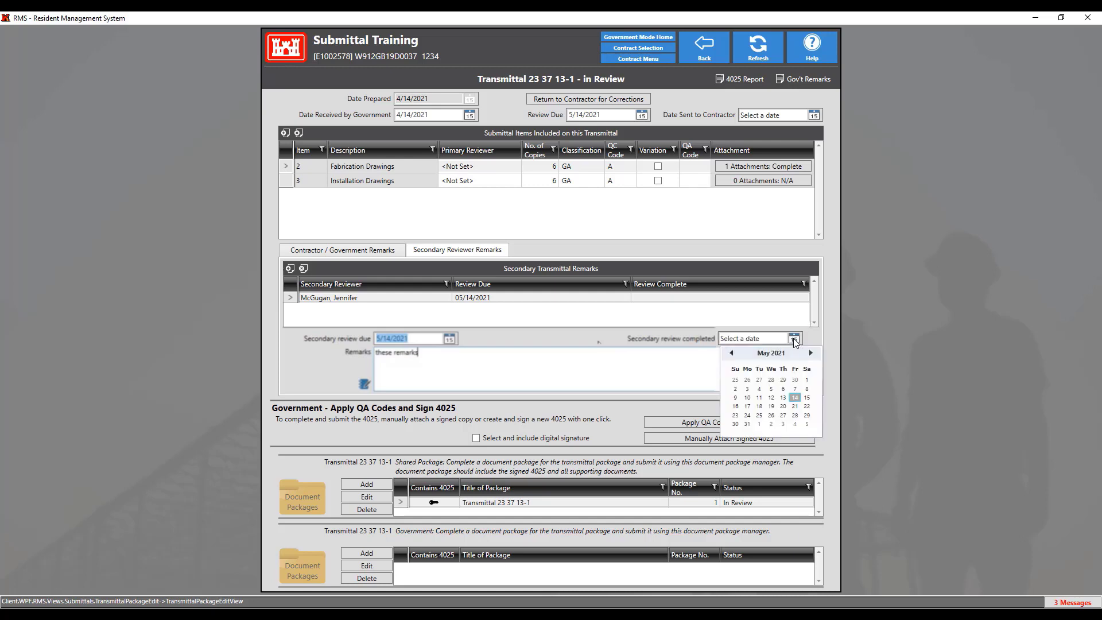
left_click(797, 395)
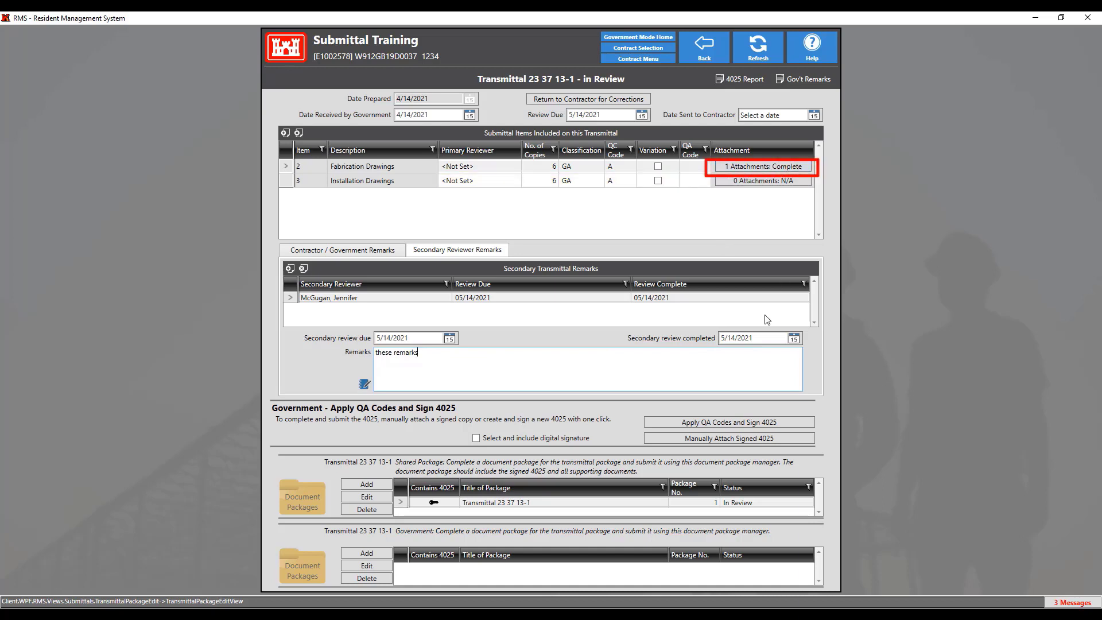
left_click(649, 503)
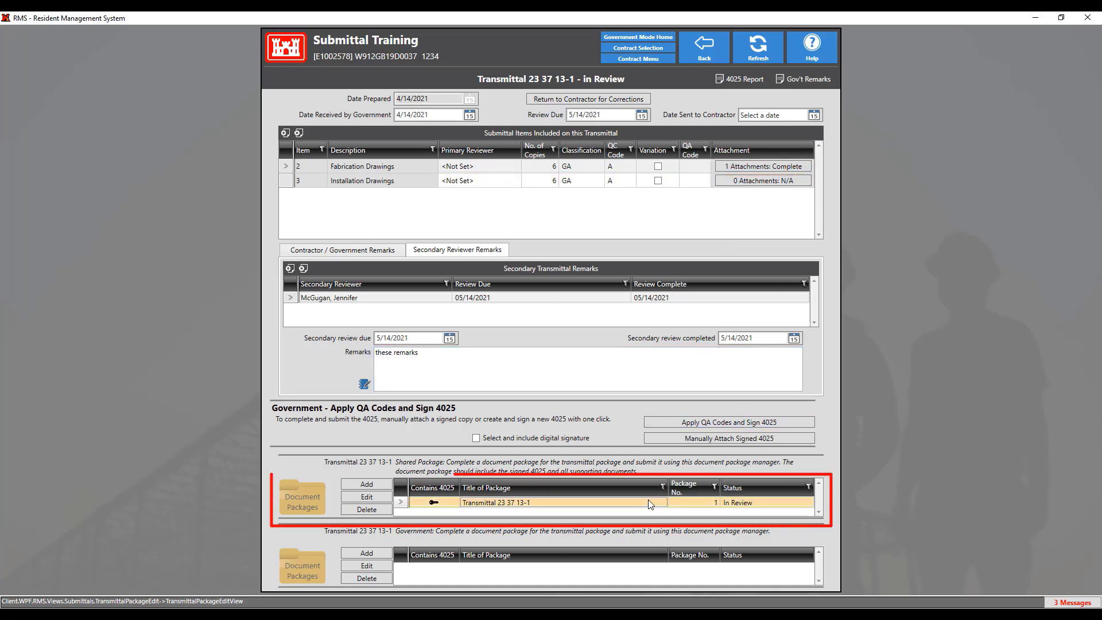
double_click(651, 503)
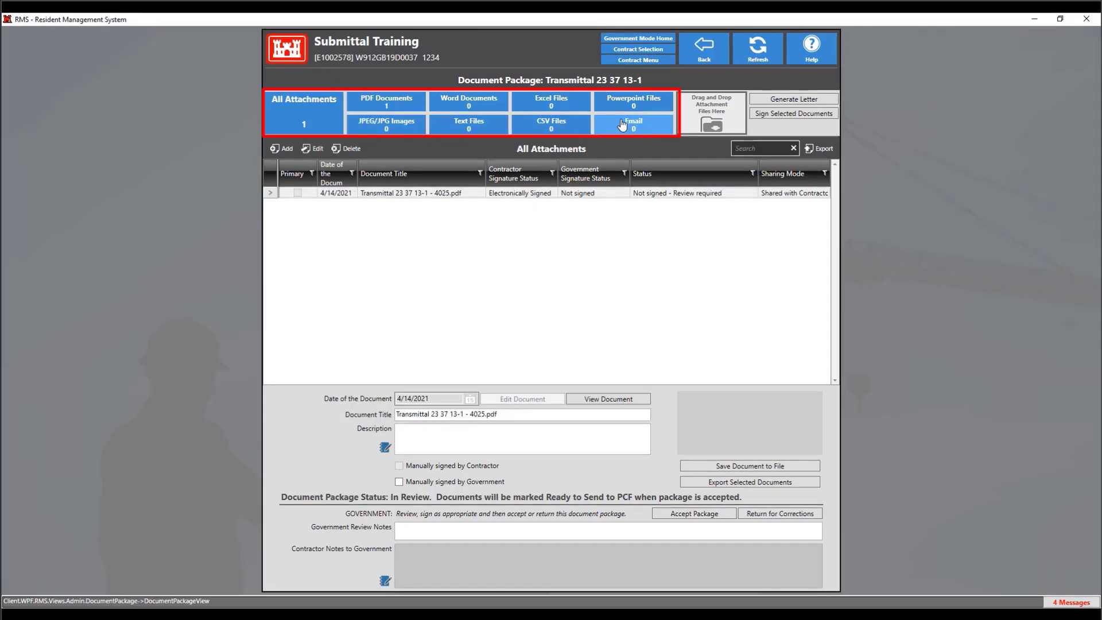
left_click(704, 47)
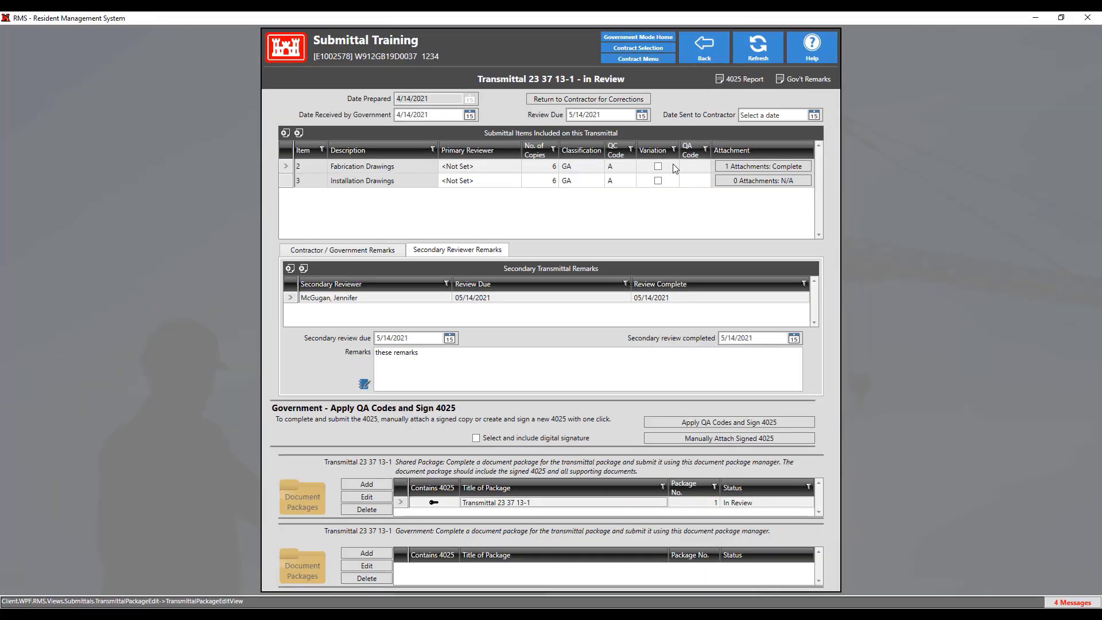
Open item 2's attachments and its contractor document package.
left_click(753, 167)
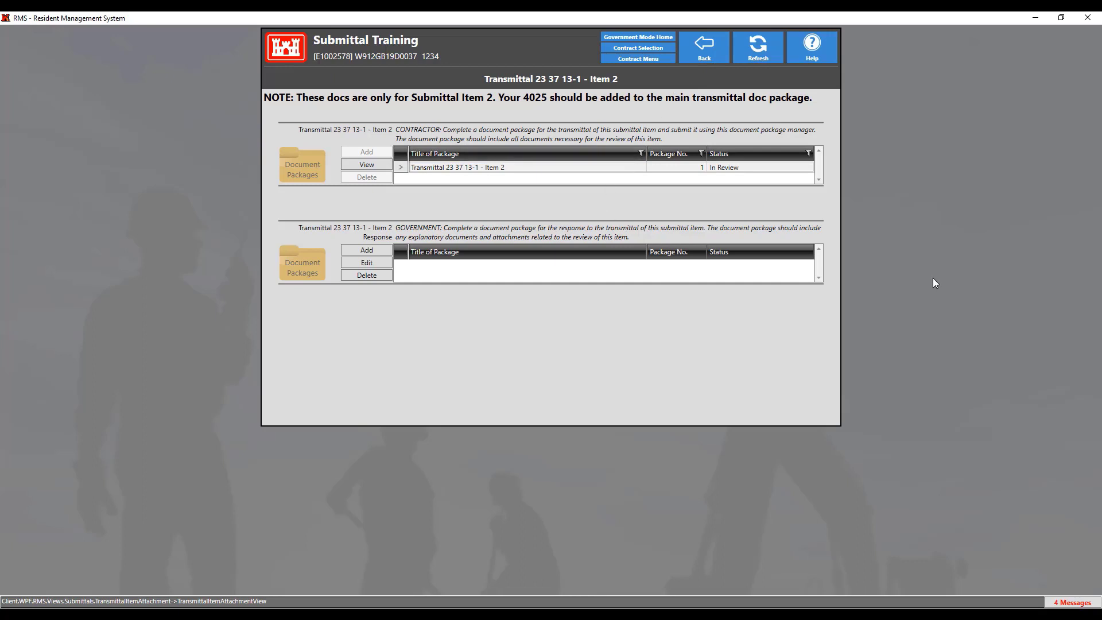
double_click(591, 166)
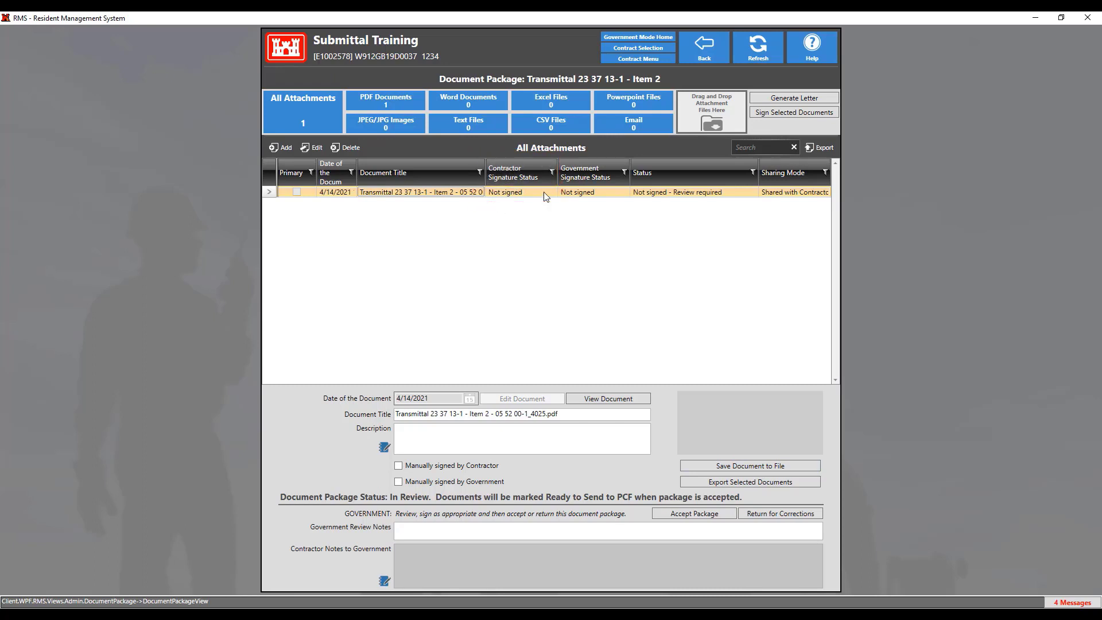
Mark the 4025 as signed by the contractor and check the Government signature status.
left_click(399, 466)
left_click(399, 466)
left_click(399, 466)
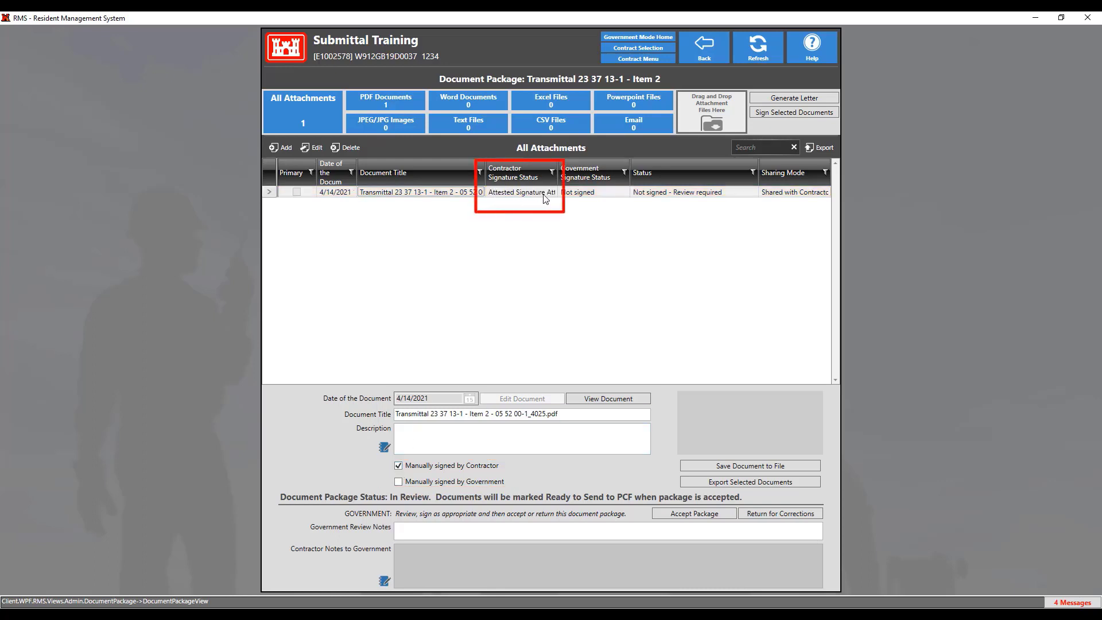
left_click(594, 192)
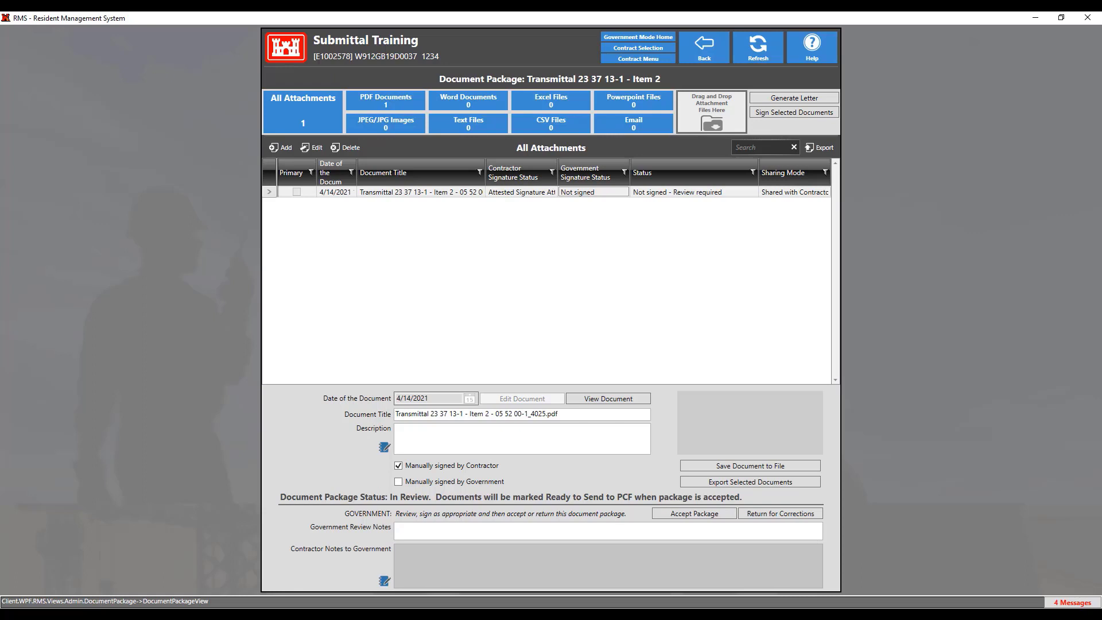
Accept the Item 2 document package and return to its Document Packages list.
left_click(703, 514)
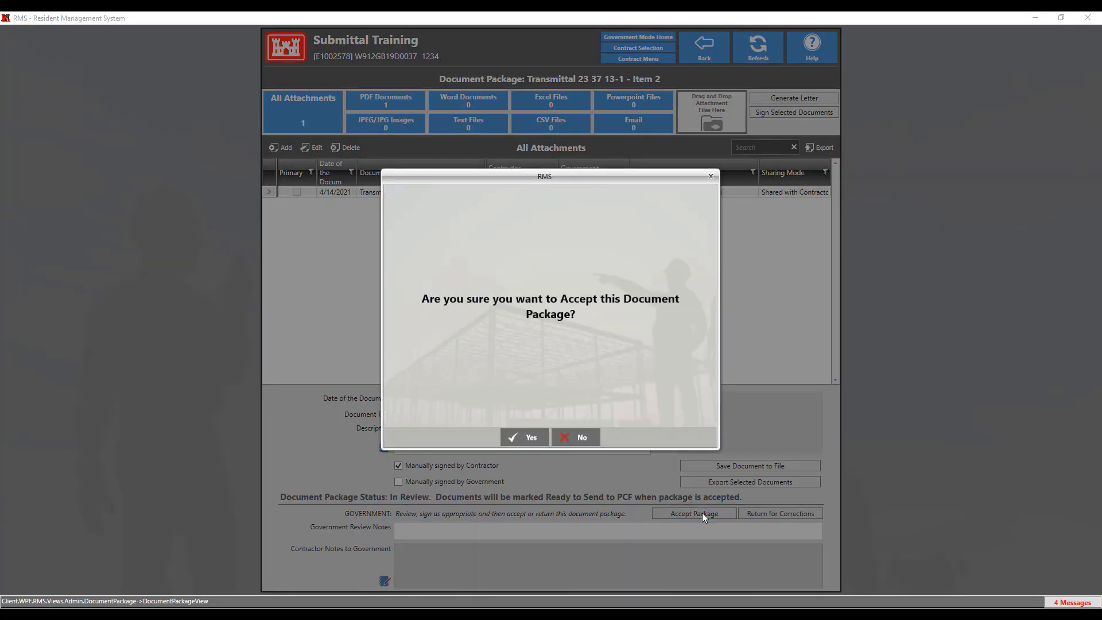
left_click(528, 440)
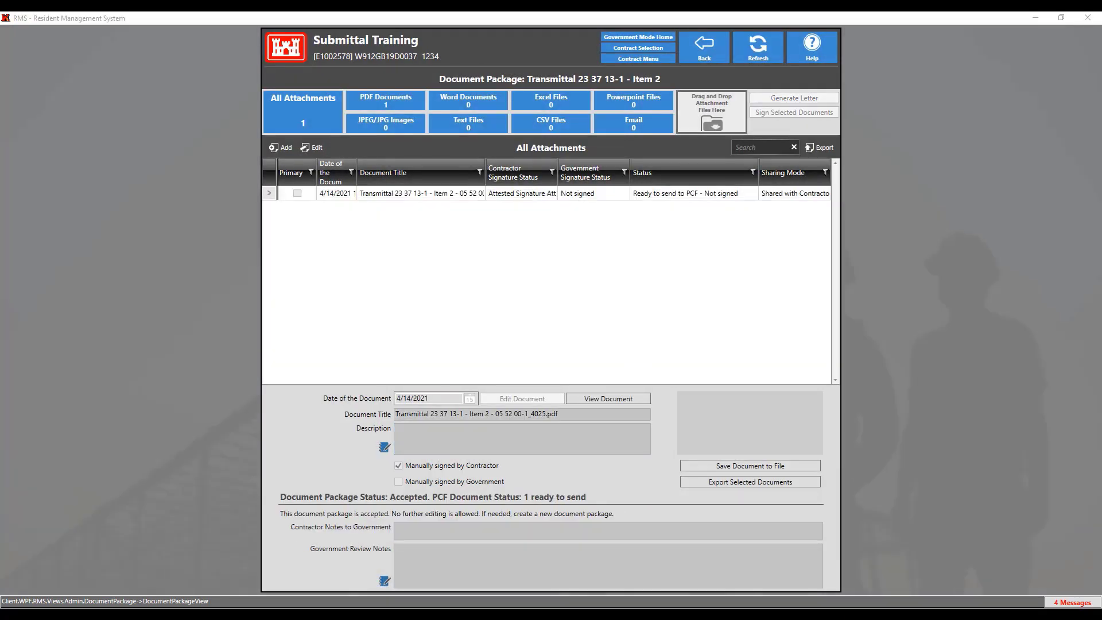
left_click(718, 53)
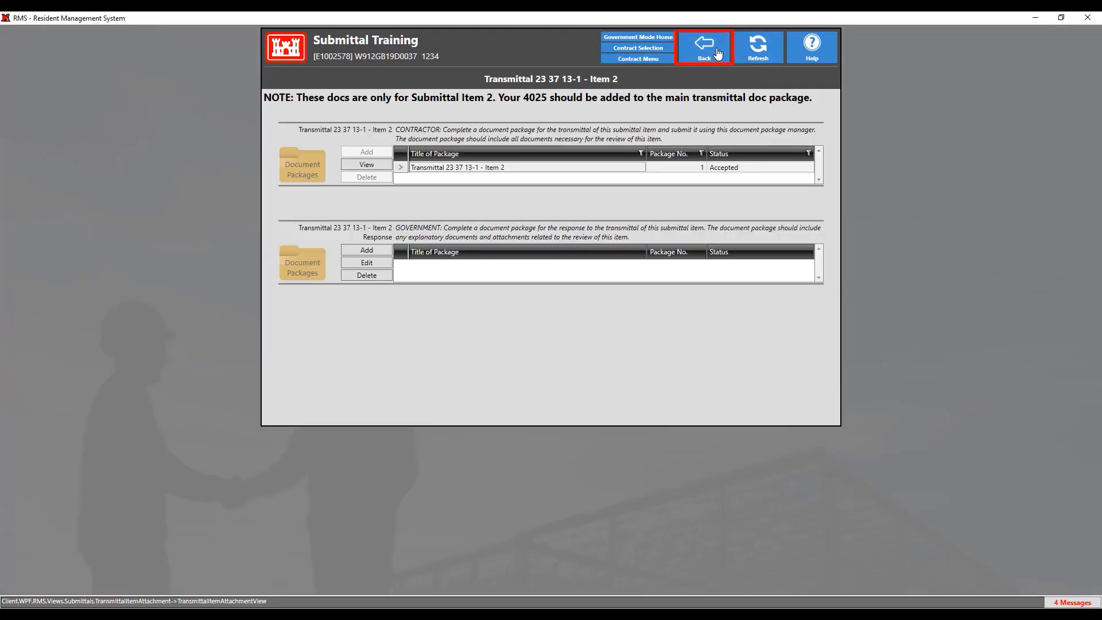
Return to the 23 37 13-1 review page and open the QA code list for Fabrication Drawings.
left_click(718, 53)
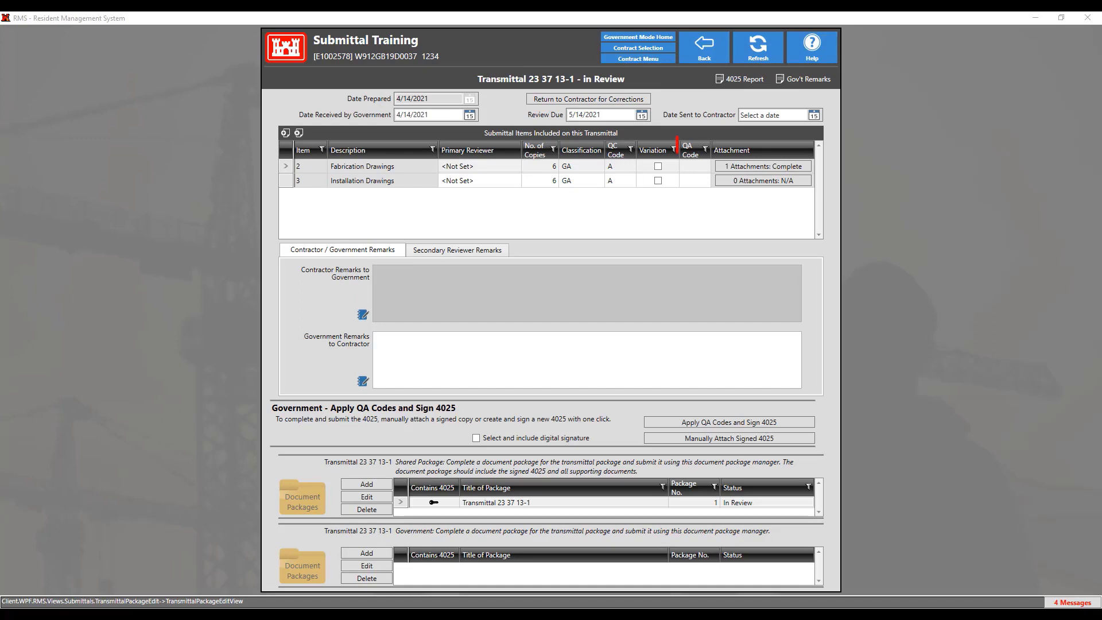
left_click(695, 169)
left_click(703, 168)
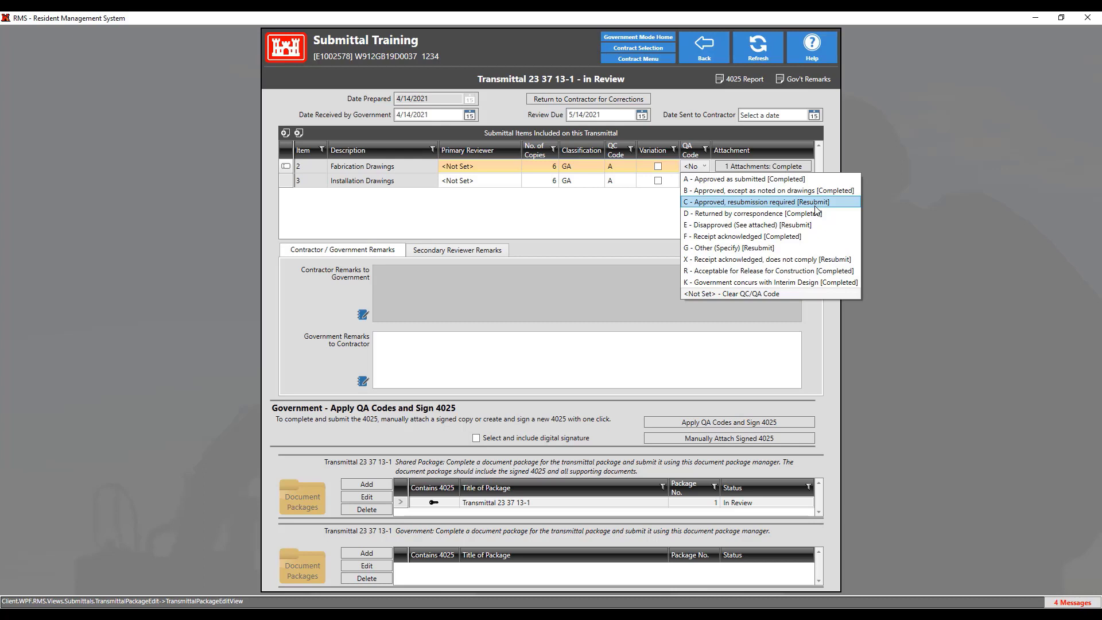
Assign QA code A to Fabrication Drawings and QA code D to Installation Drawings.
left_click(746, 178)
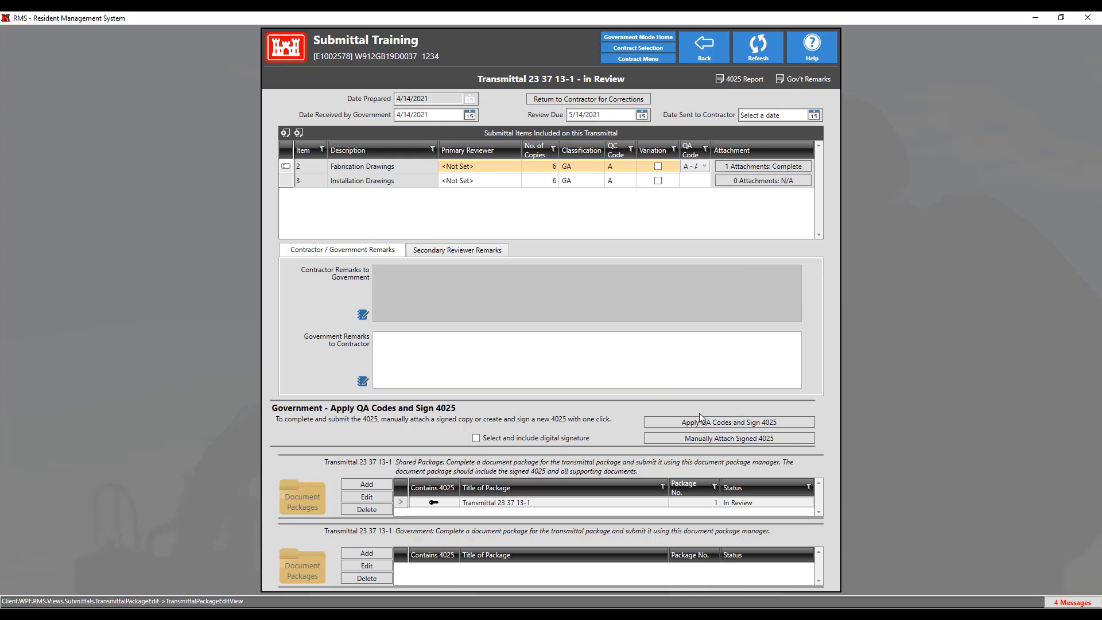
left_click(704, 179)
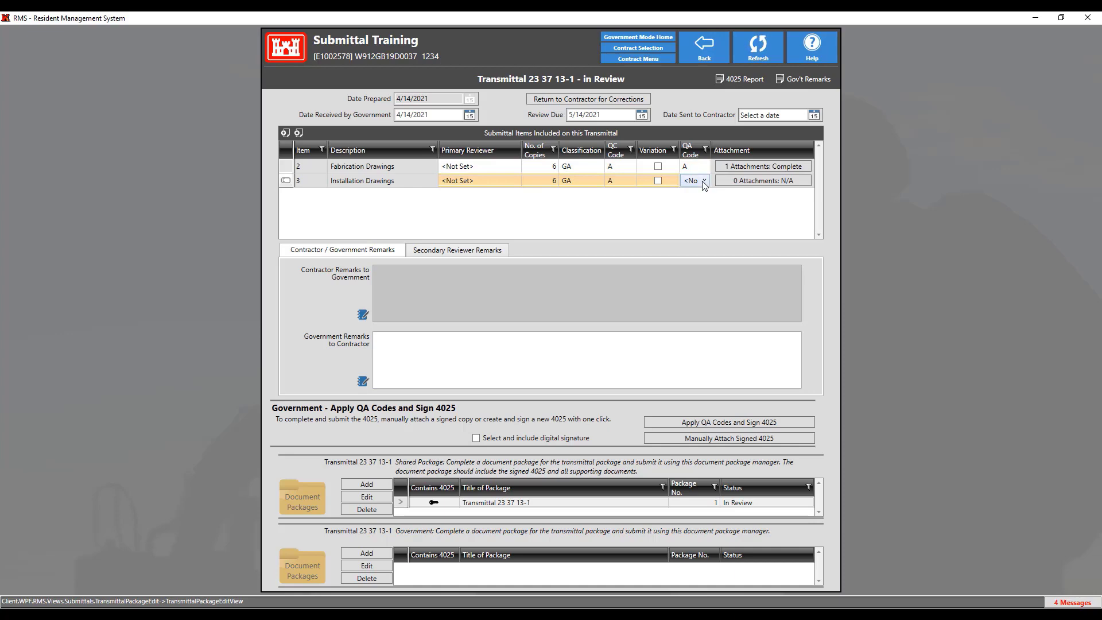
left_click(704, 182)
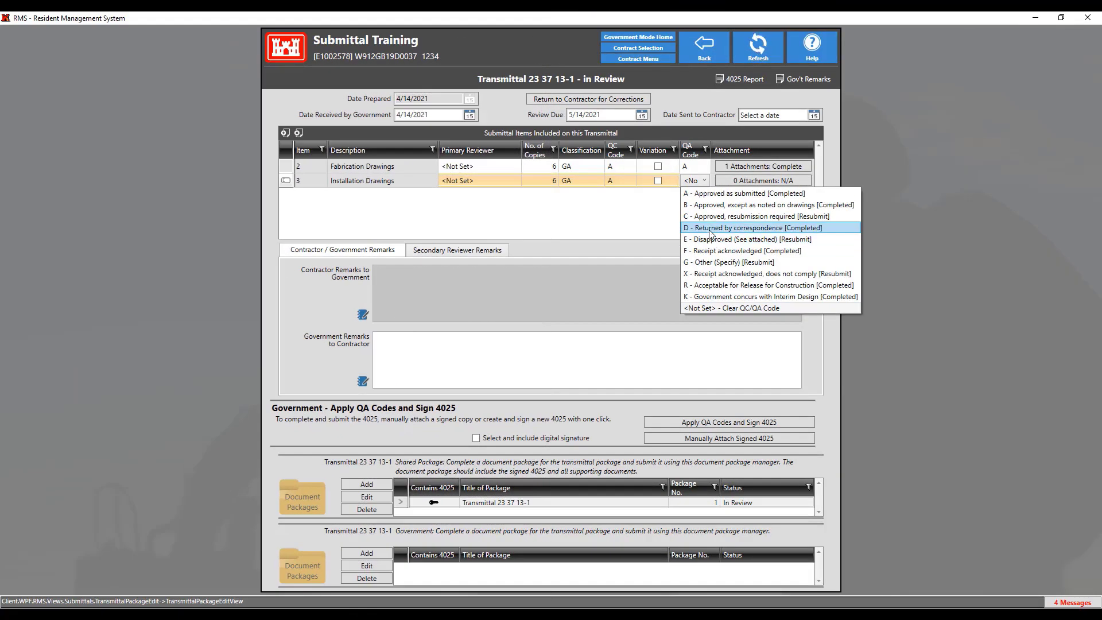
left_click(710, 228)
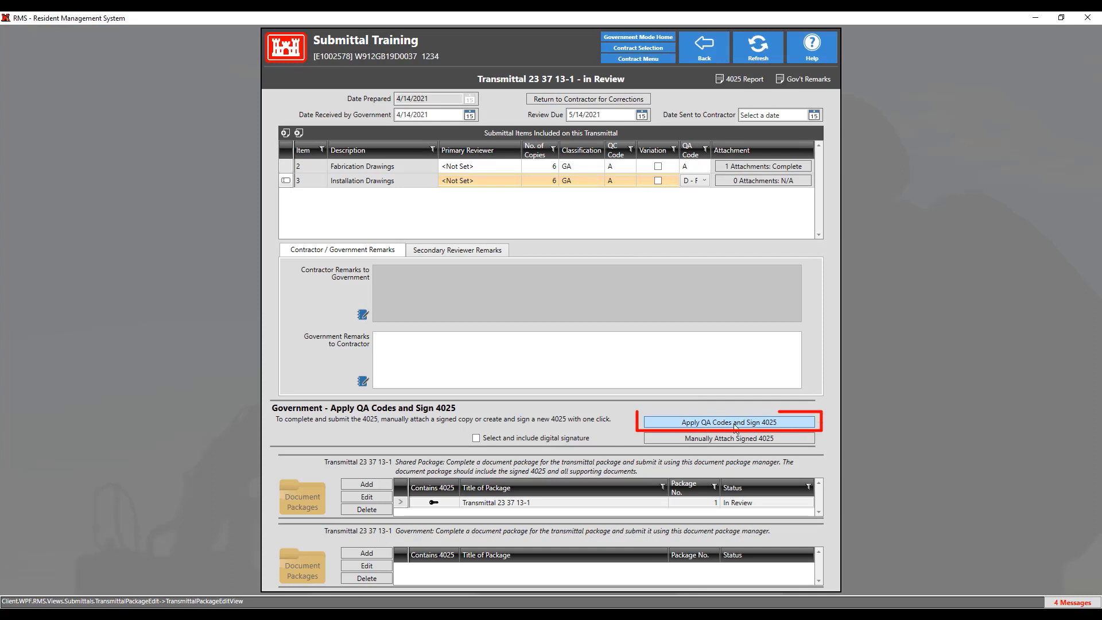
Apply the QA codes and sign the 4025 with the smart card PIN, then return to the Transmittal Log.
left_click(794, 422)
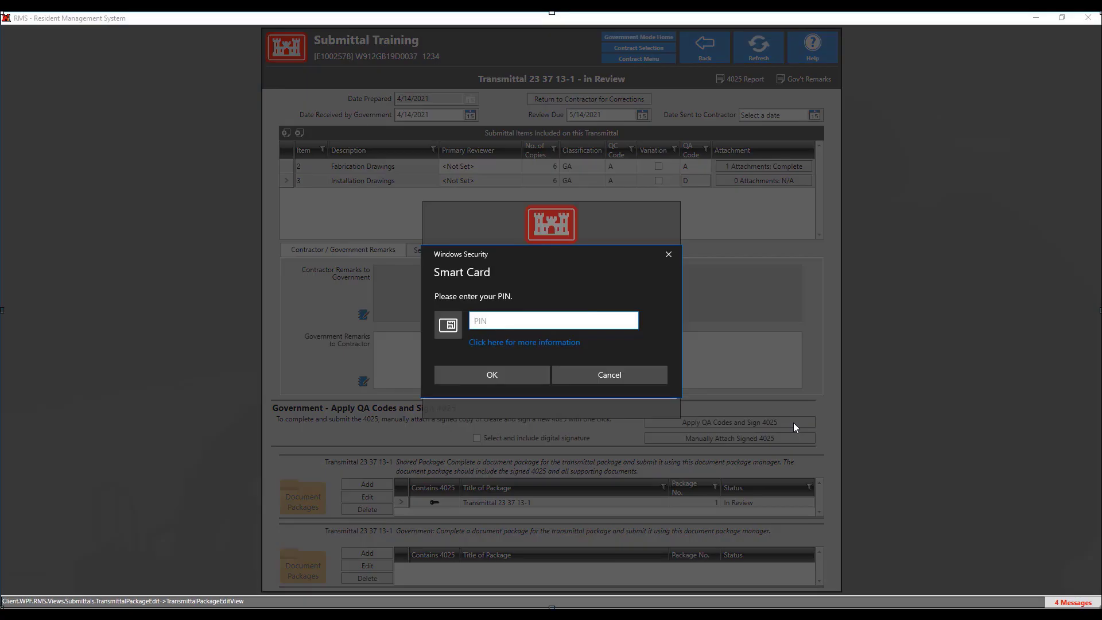
type("******")
key("Return")
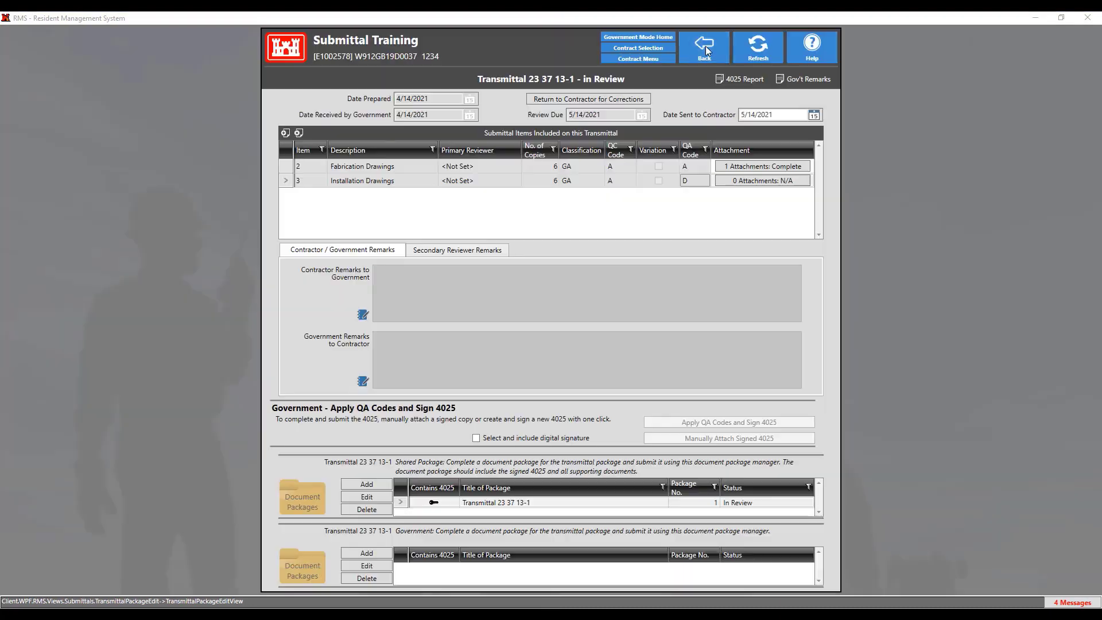
left_click(707, 52)
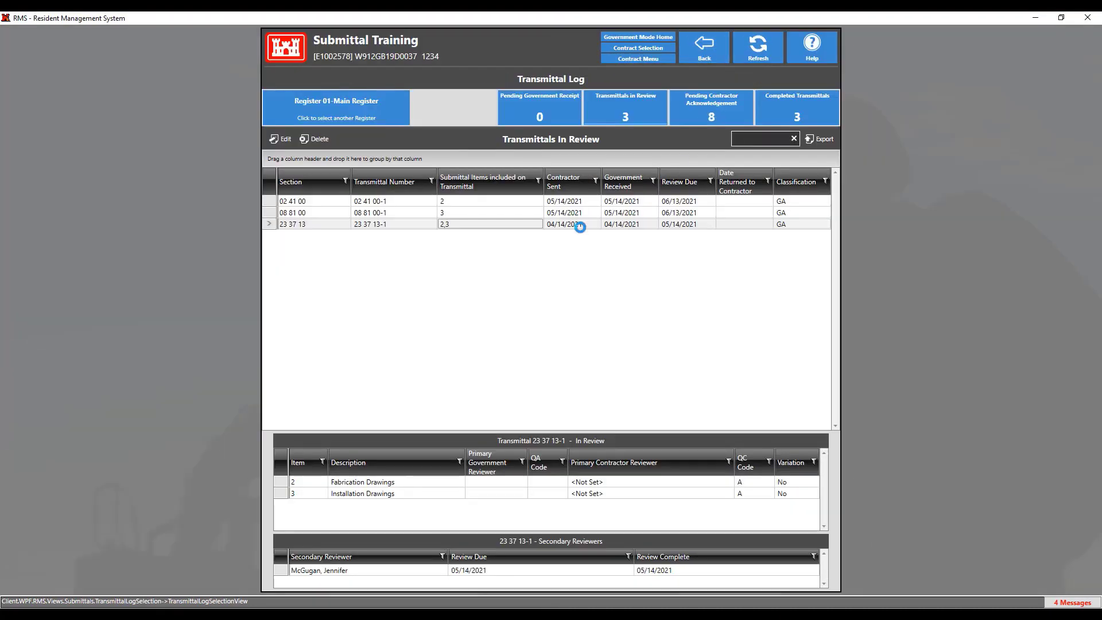
Open transmittal 02 41 00-1 (Existing Conditions, due 6/13/2021) from the in-review list.
double_click(605, 223)
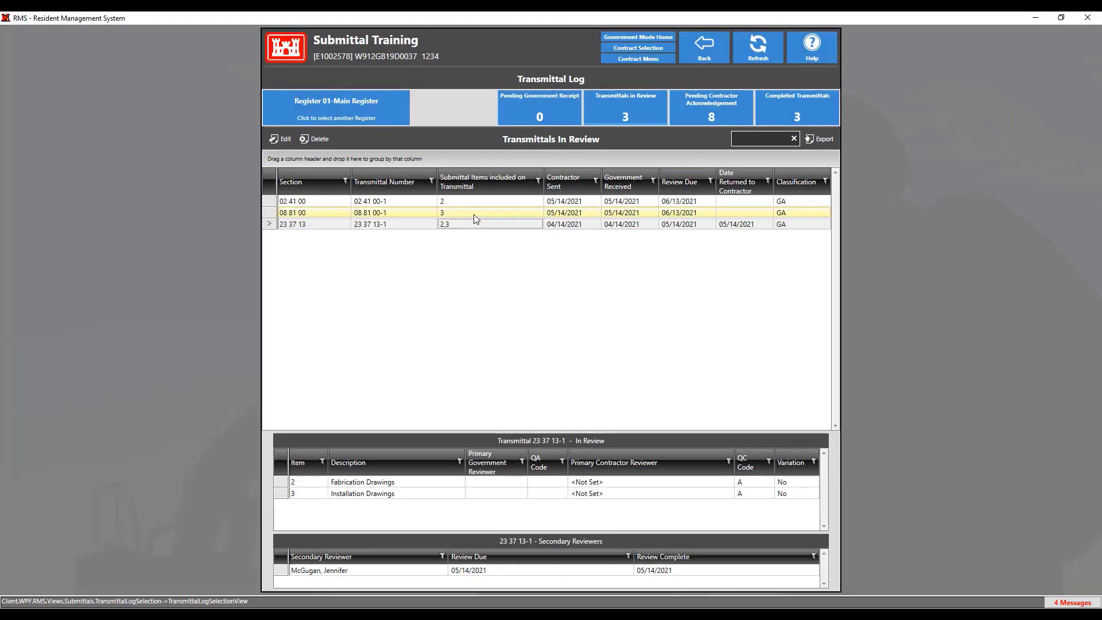
double_click(598, 202)
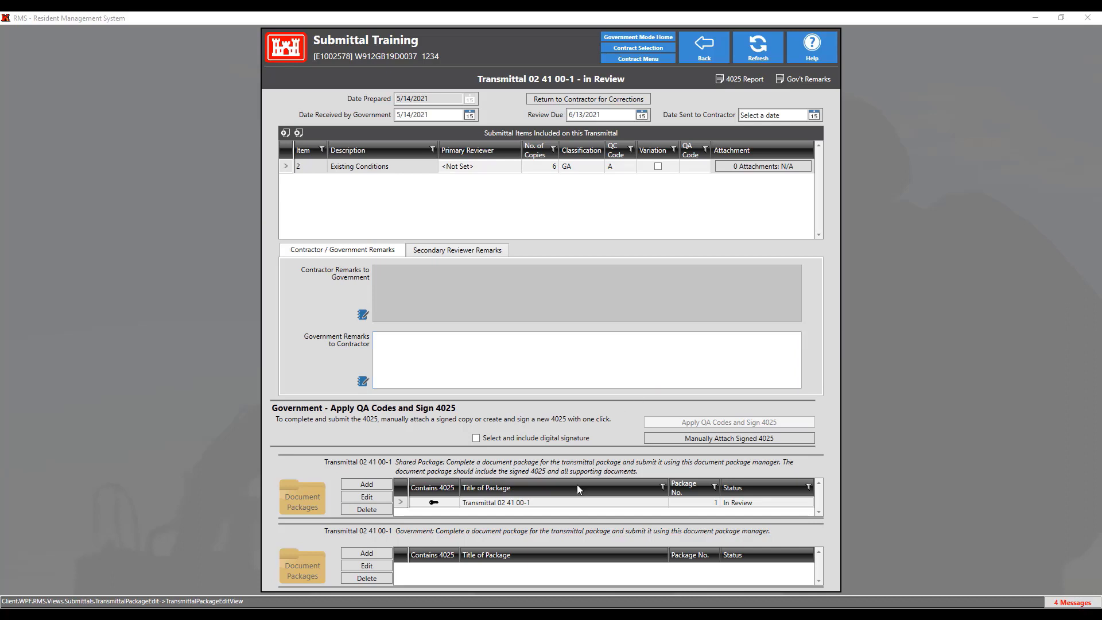
Save the shared package's 4025 to the Desktop as the PDF 'Manually signed'.
double_click(534, 503)
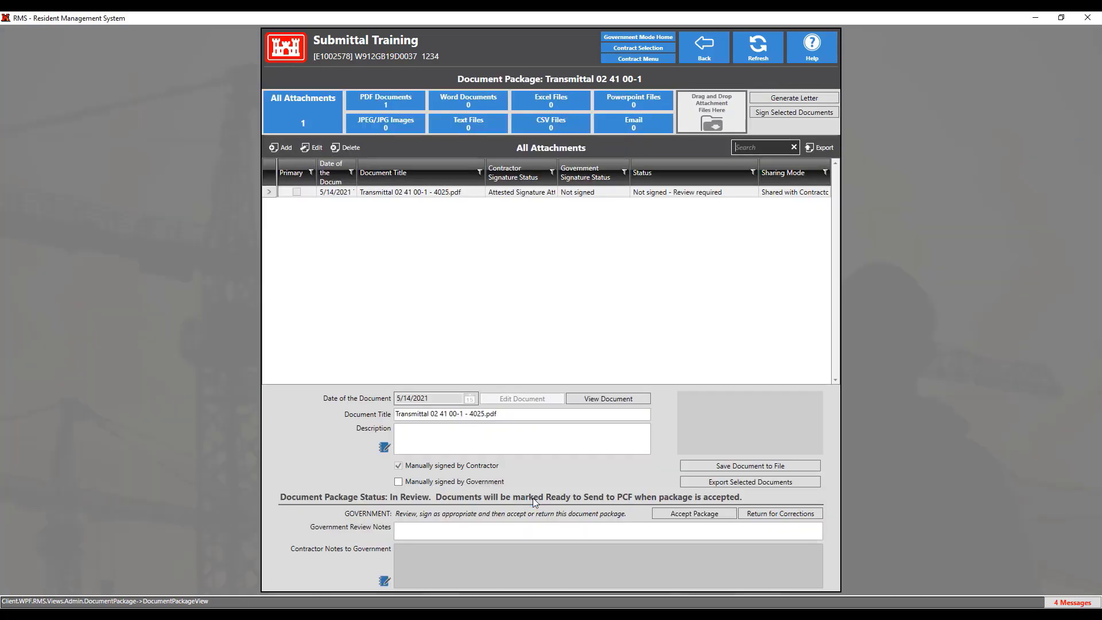
left_click(732, 468)
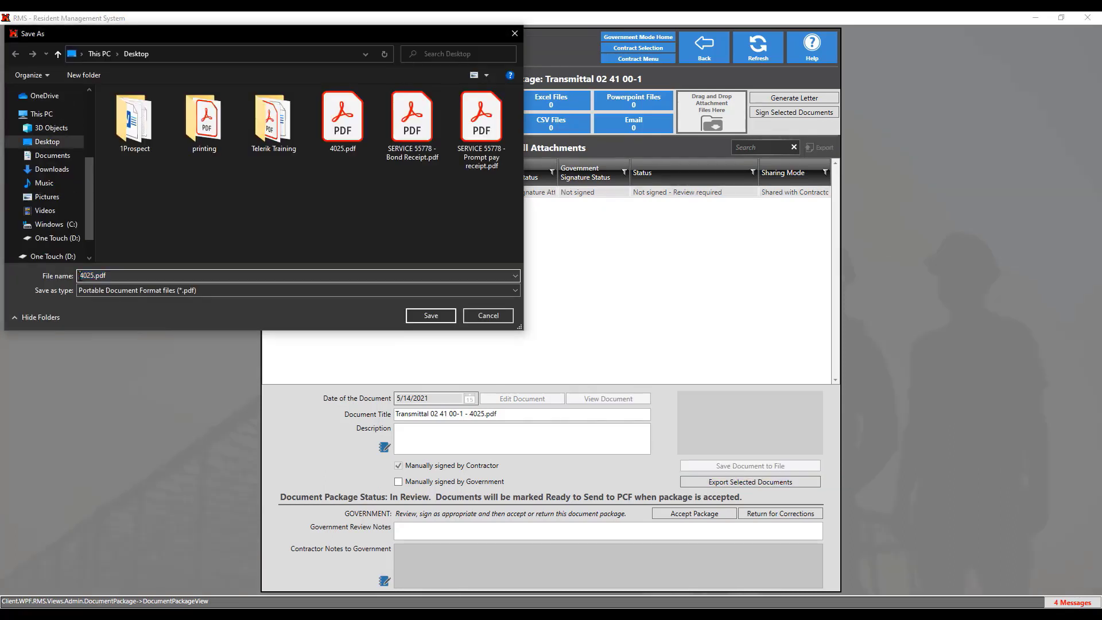
type("Manua")
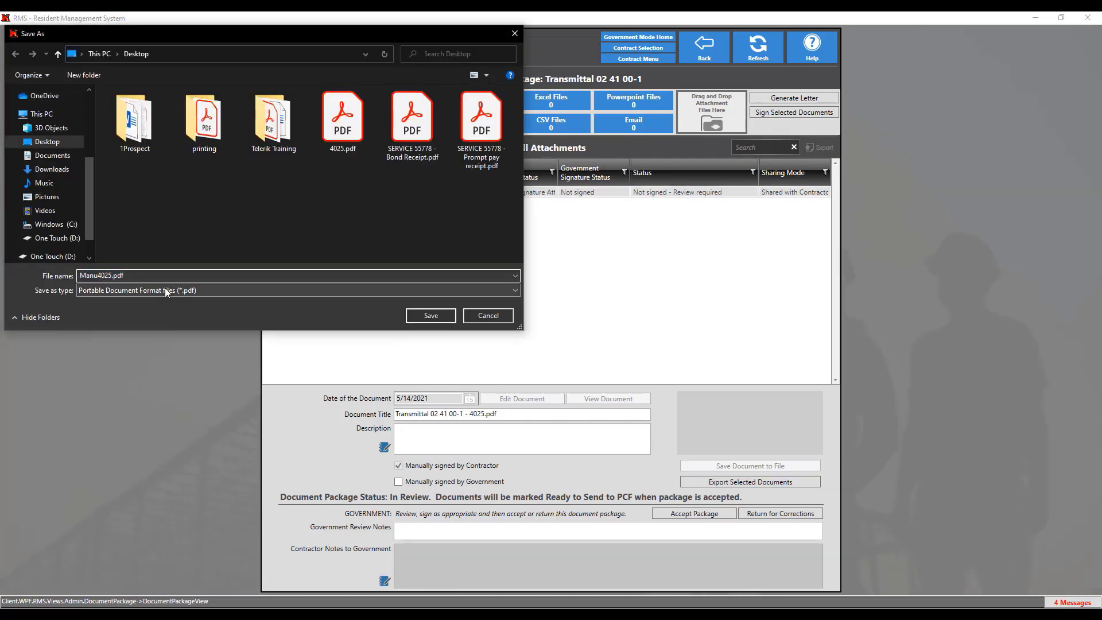
type("lly signed")
left_click(431, 316)
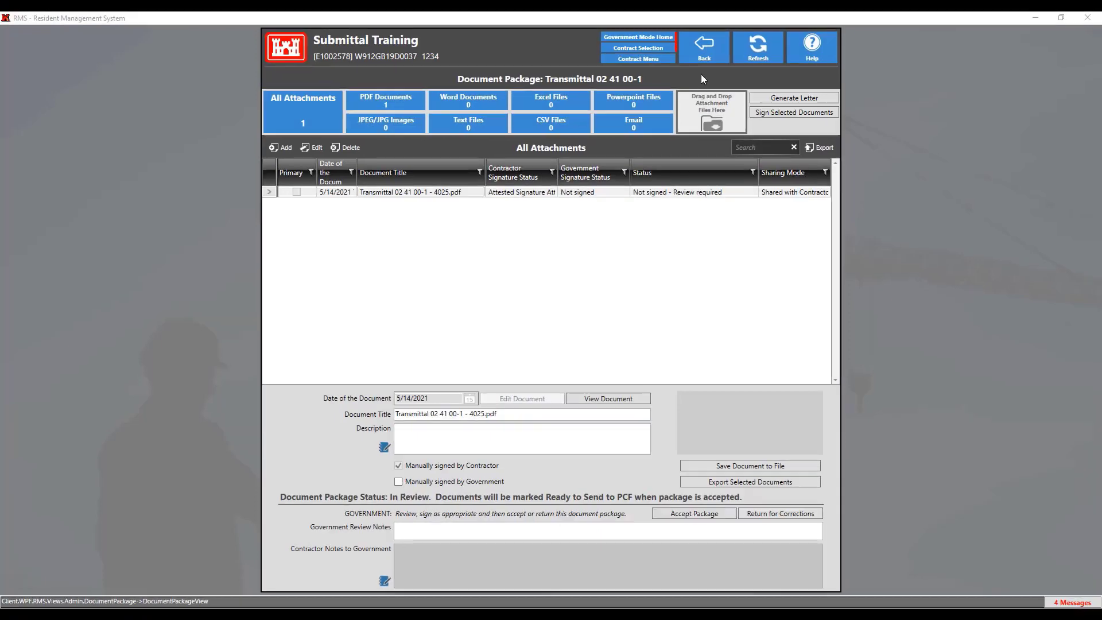
Attach Manually signed 4025.pdf to Transmittal 02 41 00-1 as a manually signed 4025.
left_click(704, 57)
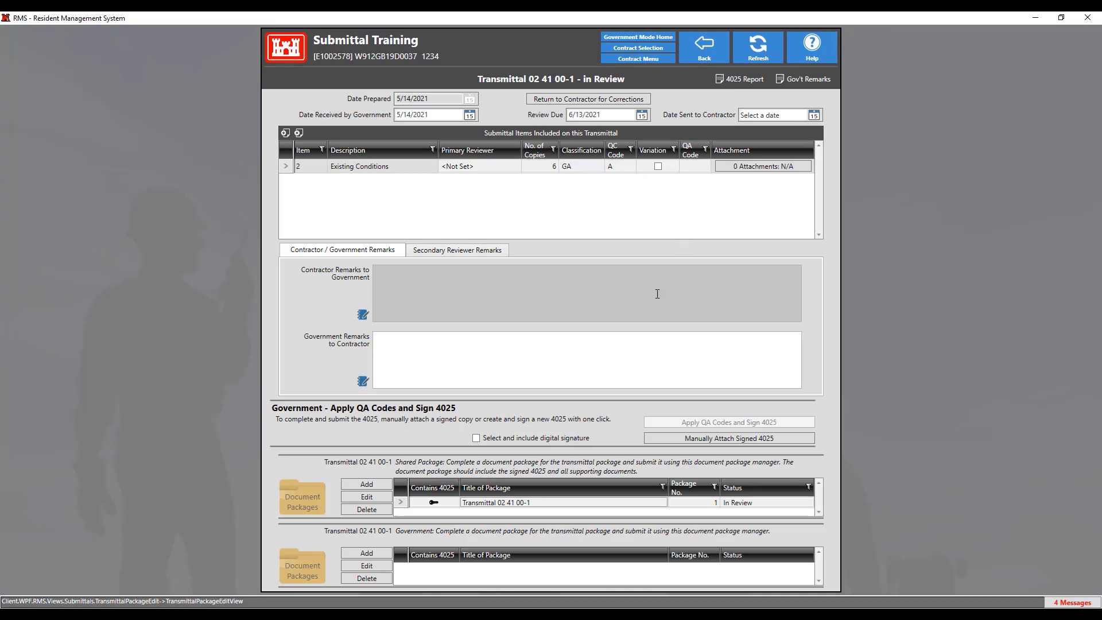
left_click(787, 438)
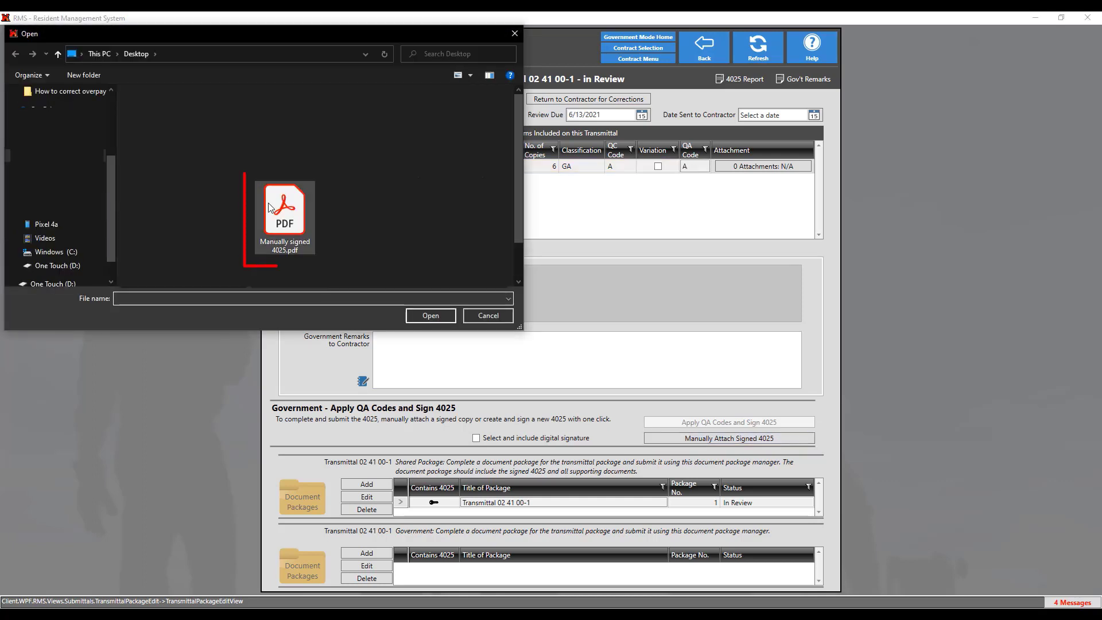
left_click(284, 215)
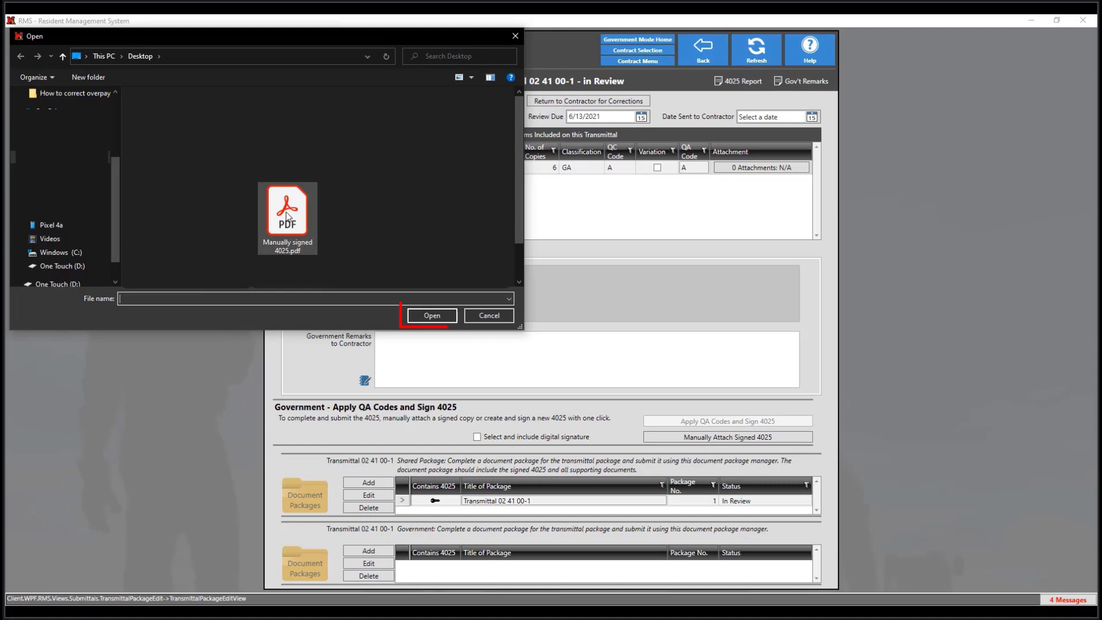
left_click(431, 315)
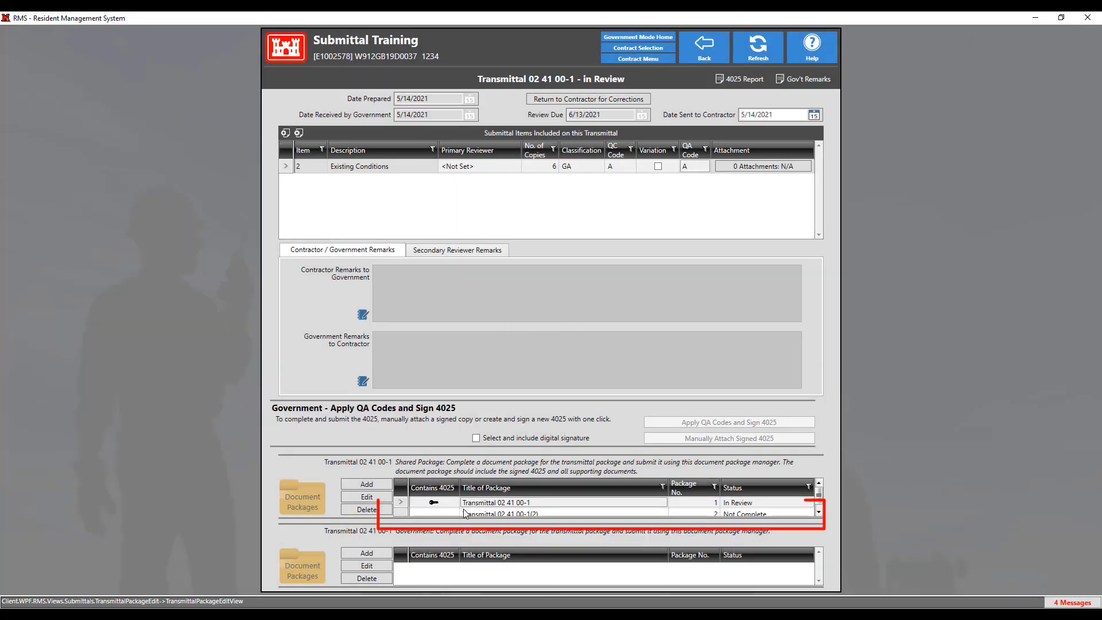
Submit package Transmittal 02 41 00-1(2) for review, confirming it becomes read-only.
left_click(477, 514)
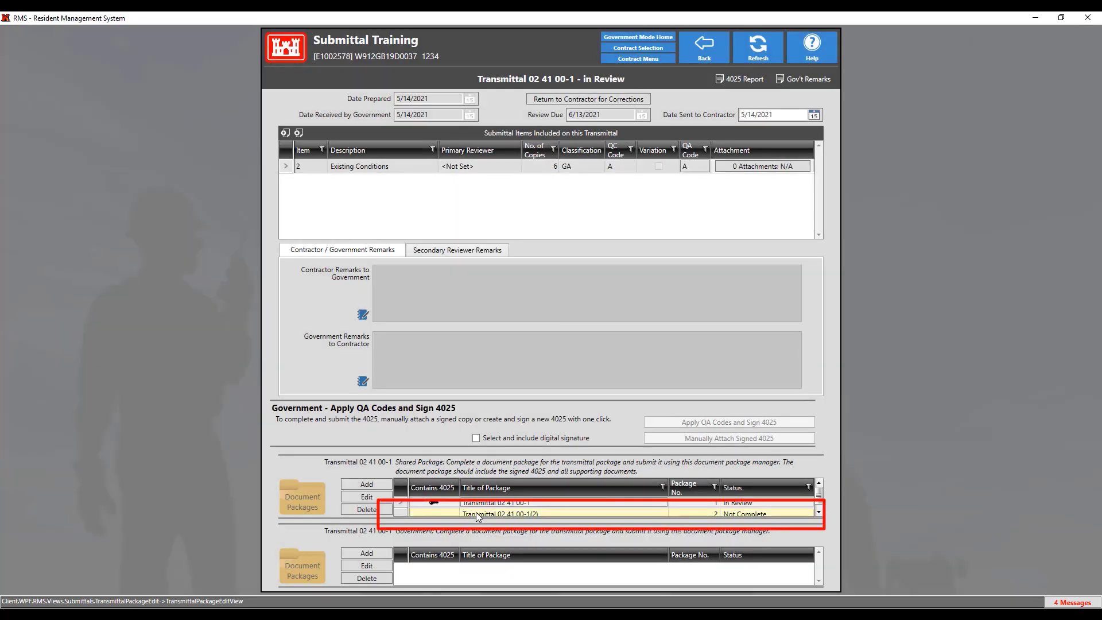
double_click(477, 512)
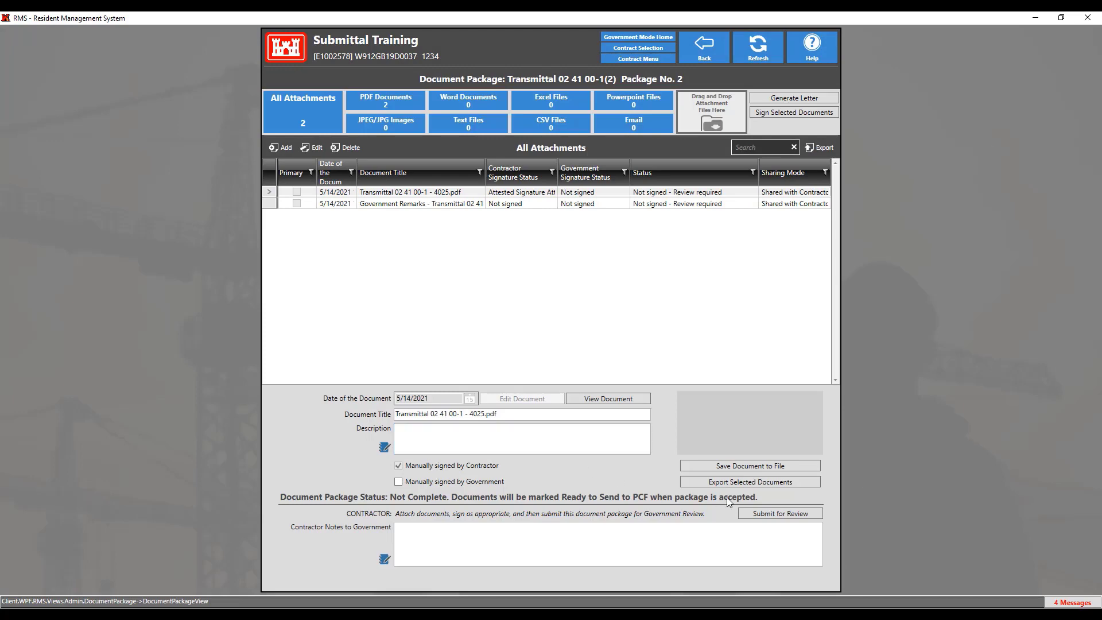
left_click(781, 512)
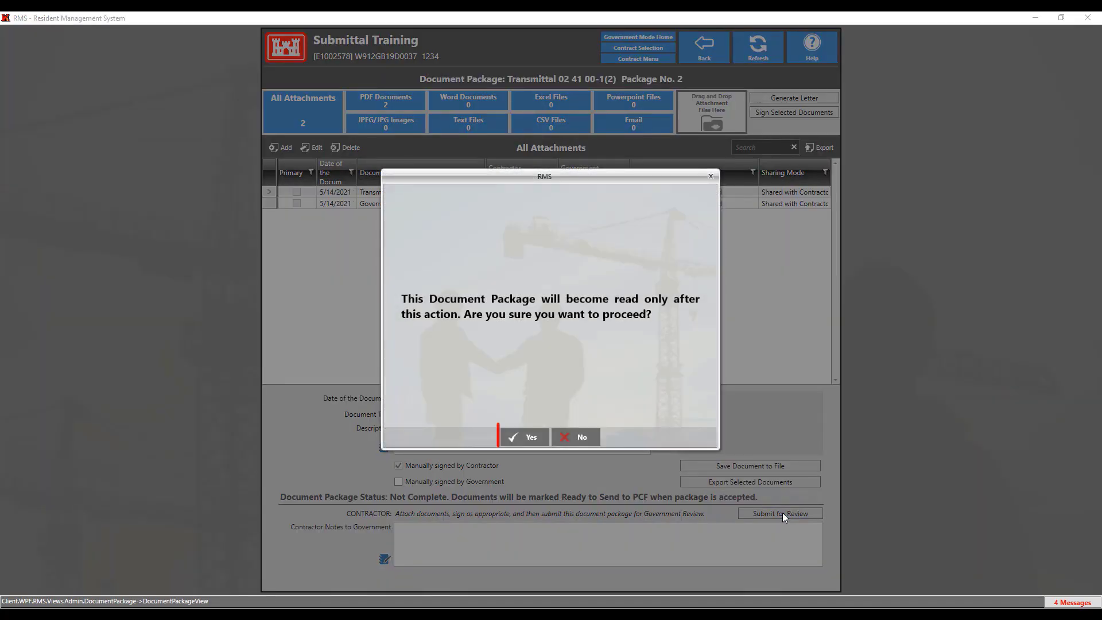
left_click(524, 440)
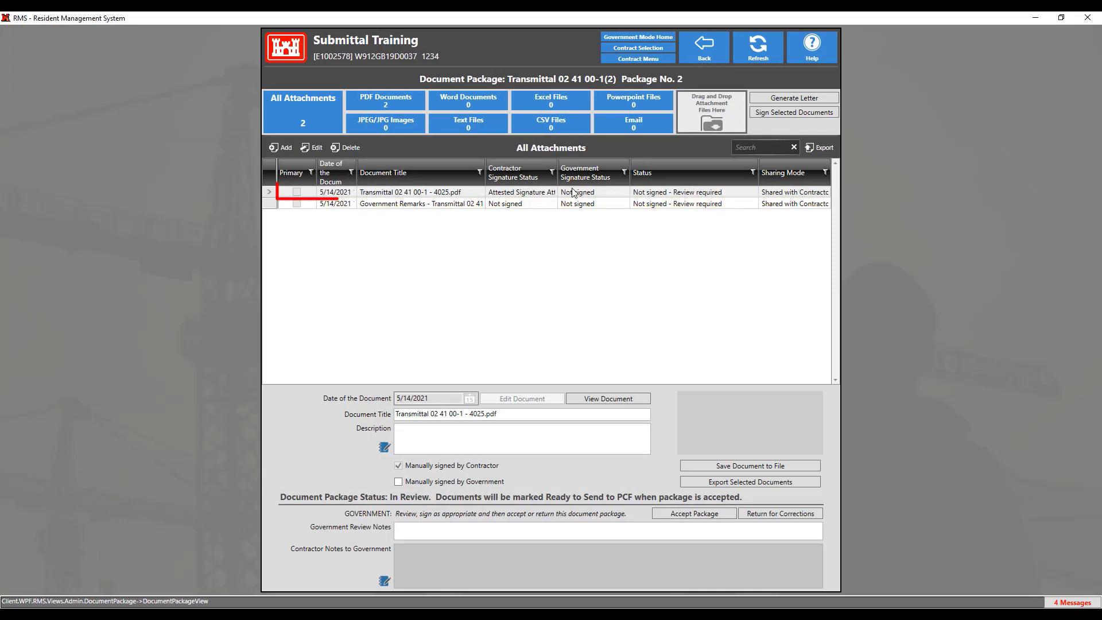
Mark the 4025 as manually signed by Government, accept the package, and return to the Transmittal Log.
left_click(398, 483)
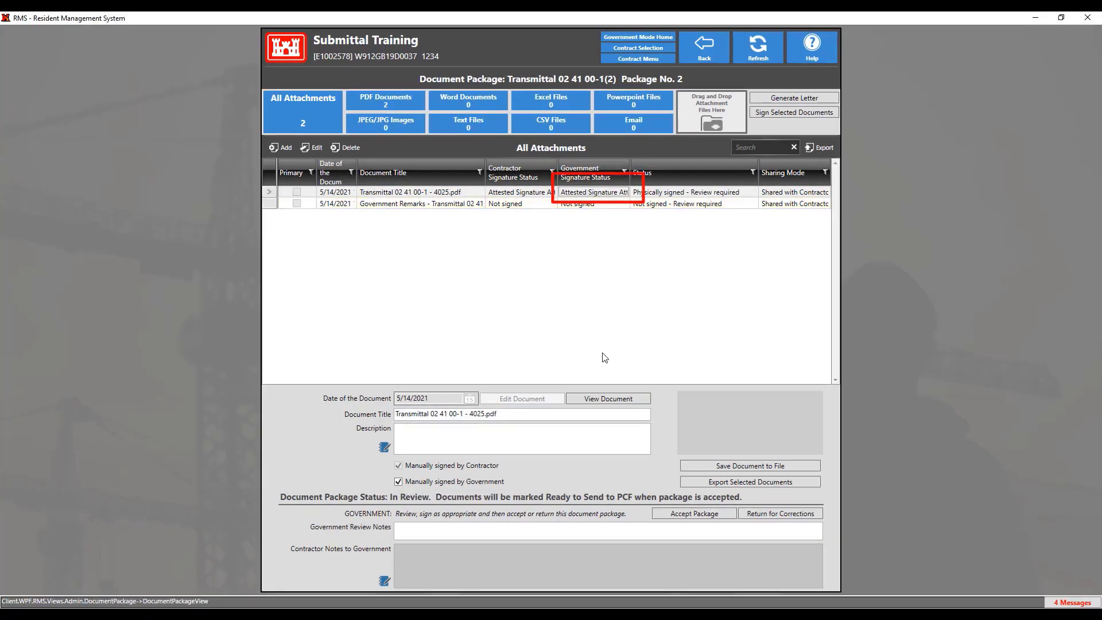
left_click(687, 514)
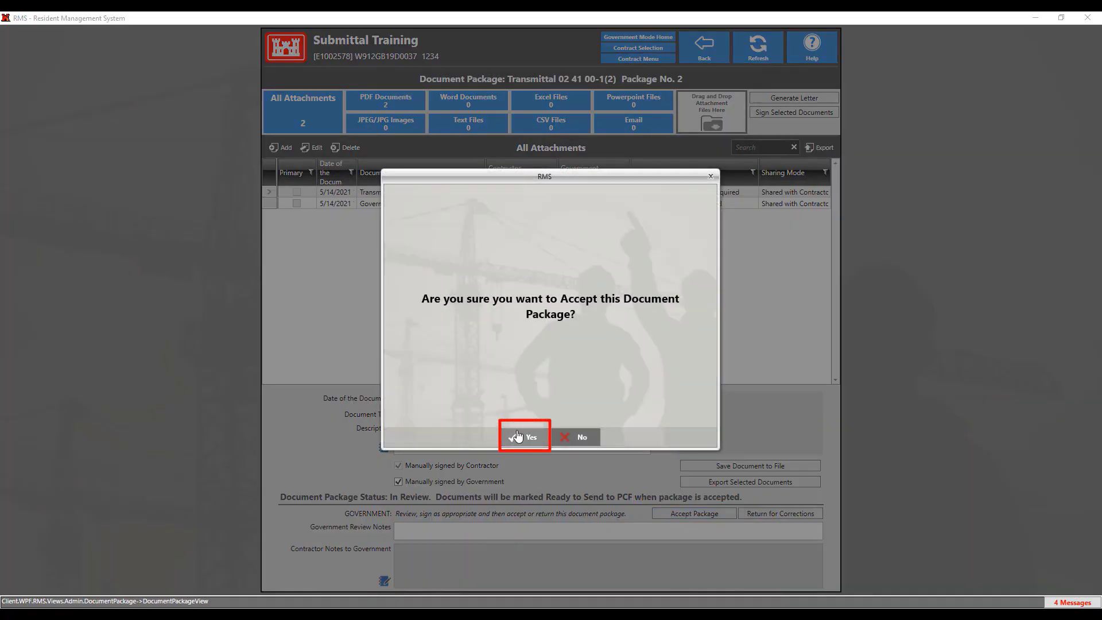
left_click(518, 437)
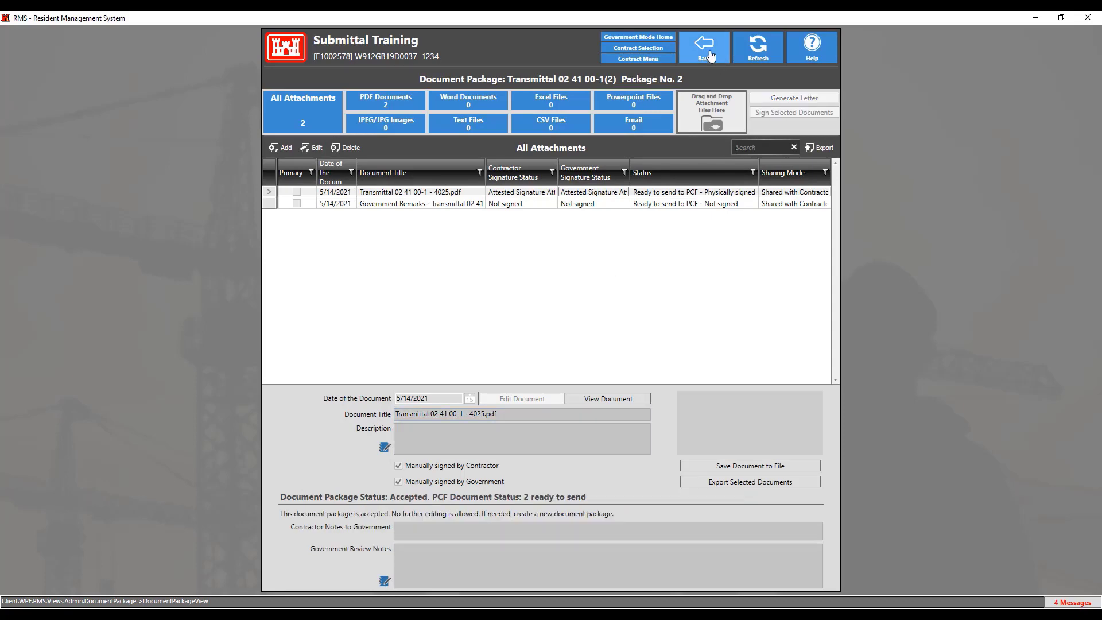
left_click(711, 55)
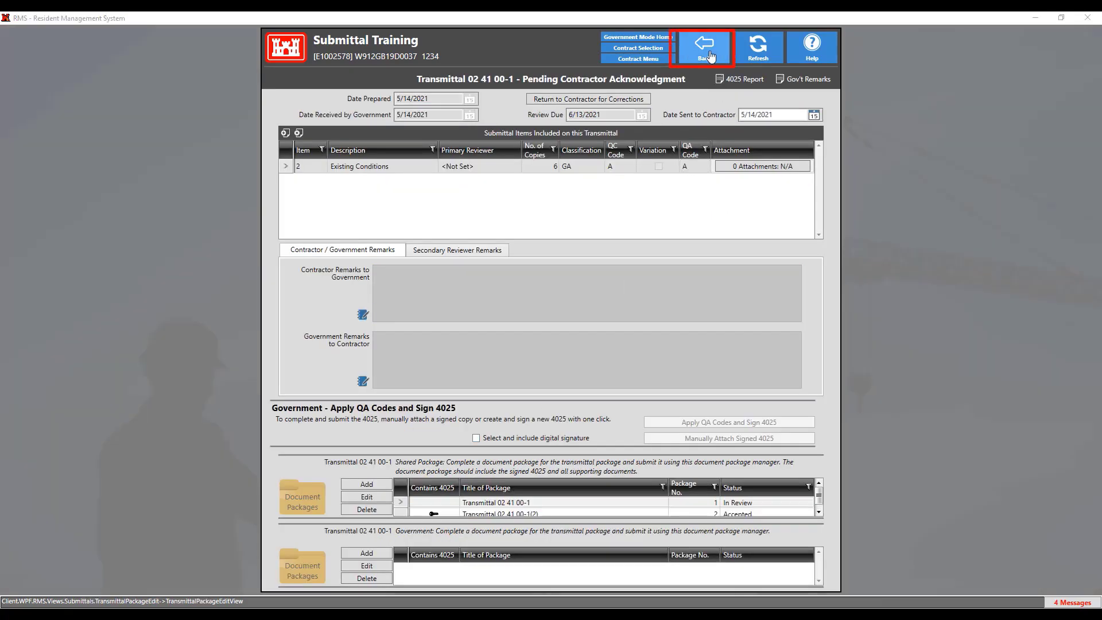
left_click(711, 54)
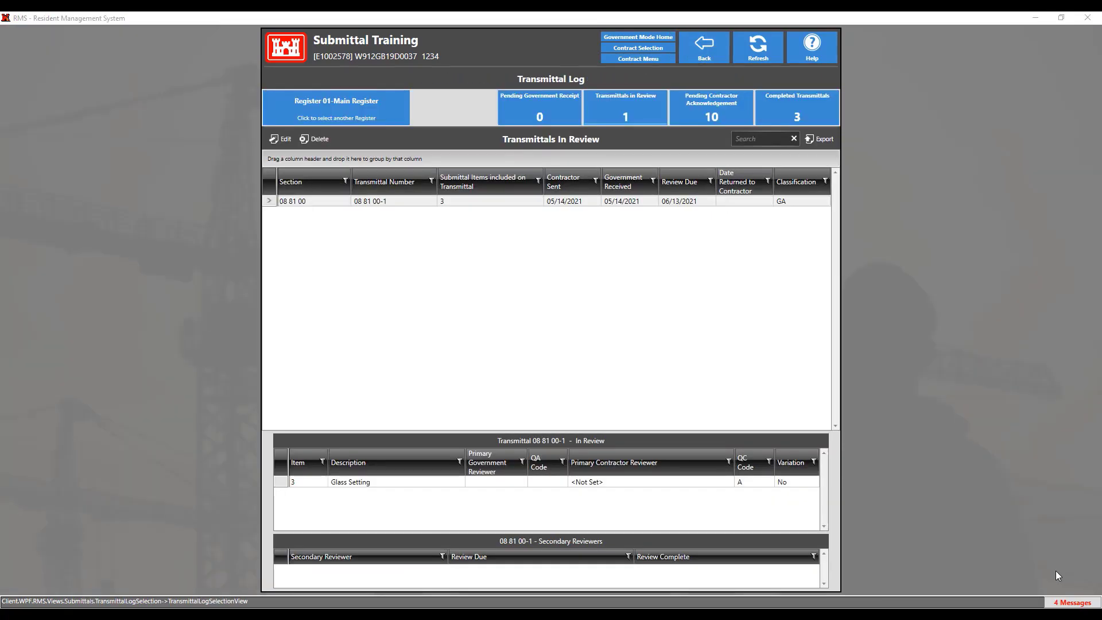